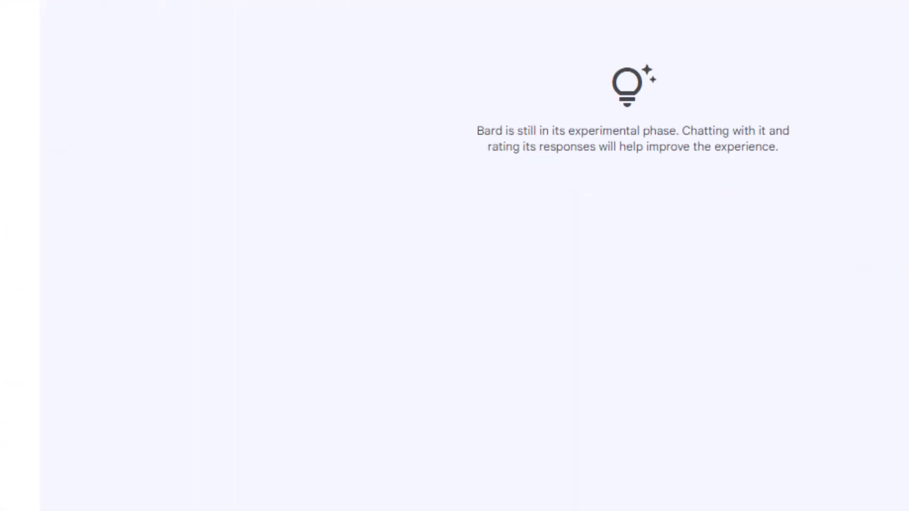
- Ask Bard for an Excel formula in B8:B11 counting each staff member's shifts in B3:F5, and copy the suggested =COUNTIF(B3:F5,A8)
right_click(254, 423)
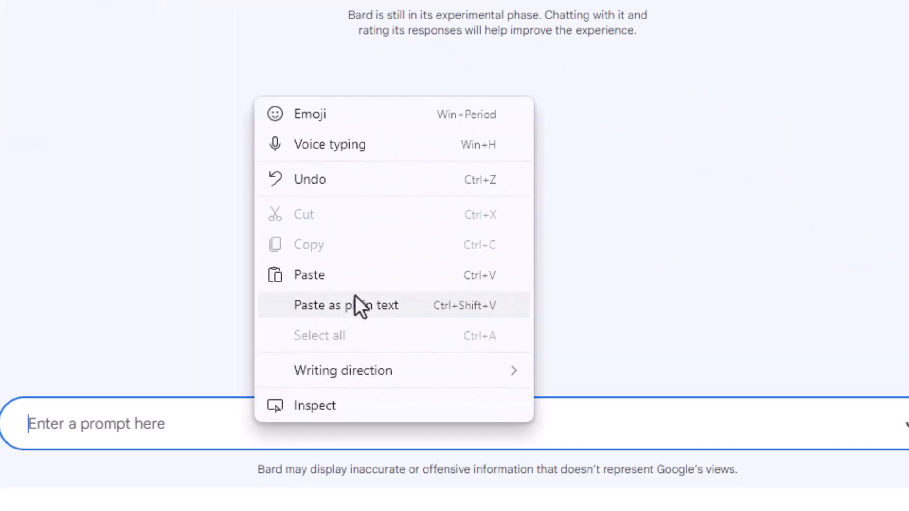
click(369, 276)
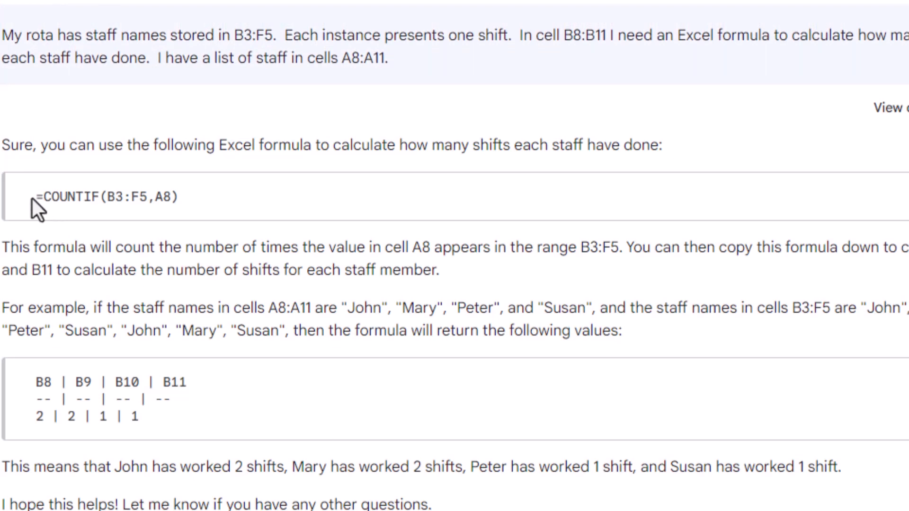
drag(34, 197, 145, 208)
right_click(176, 196)
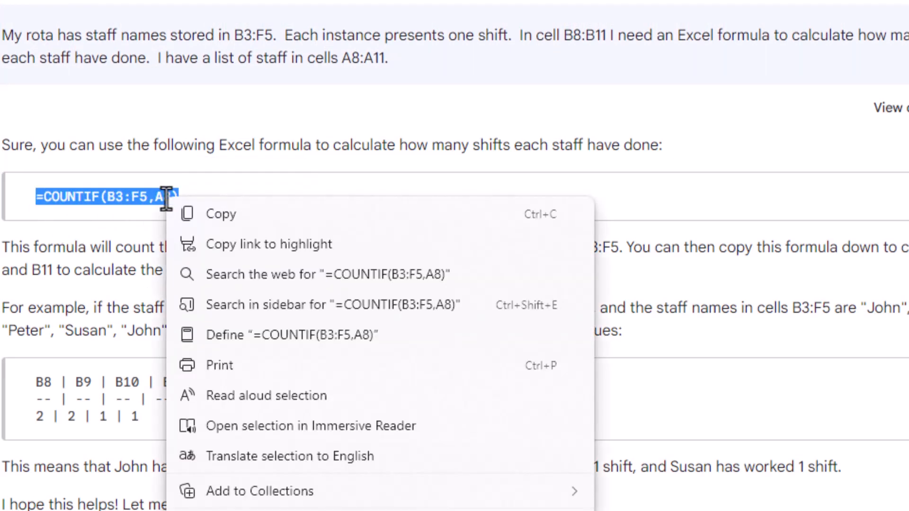
click(255, 217)
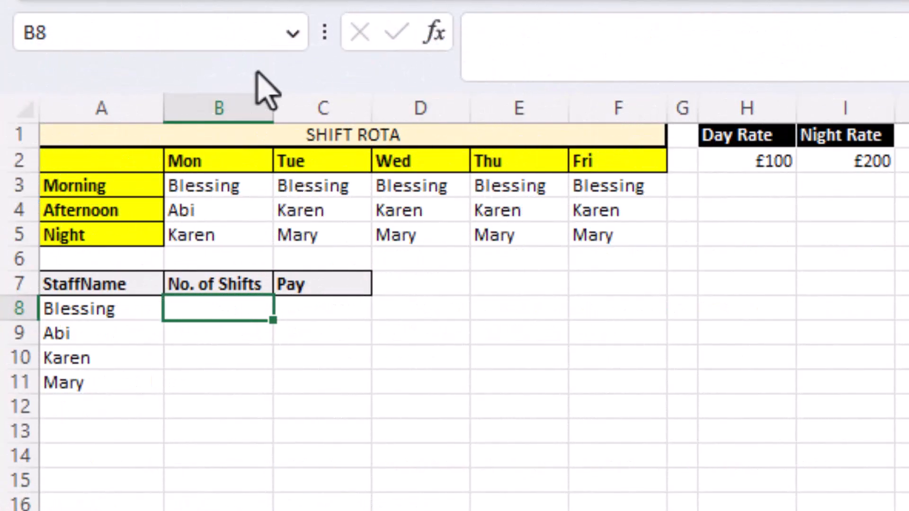
- Switch to Excel, enter the copied =COUNTIF(B3:F5,A8) in cell B8 and fill it down to B11
click(531, 37)
right_click(532, 38)
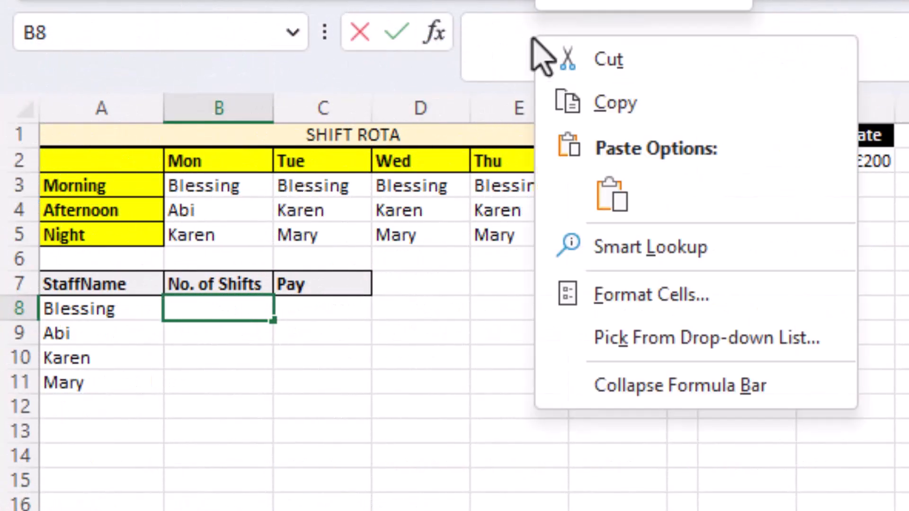
click(612, 193)
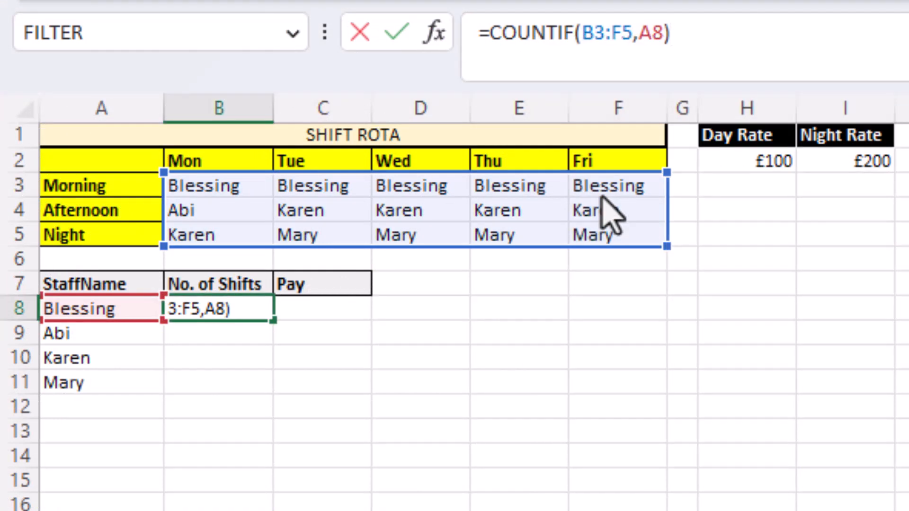
key(Return)
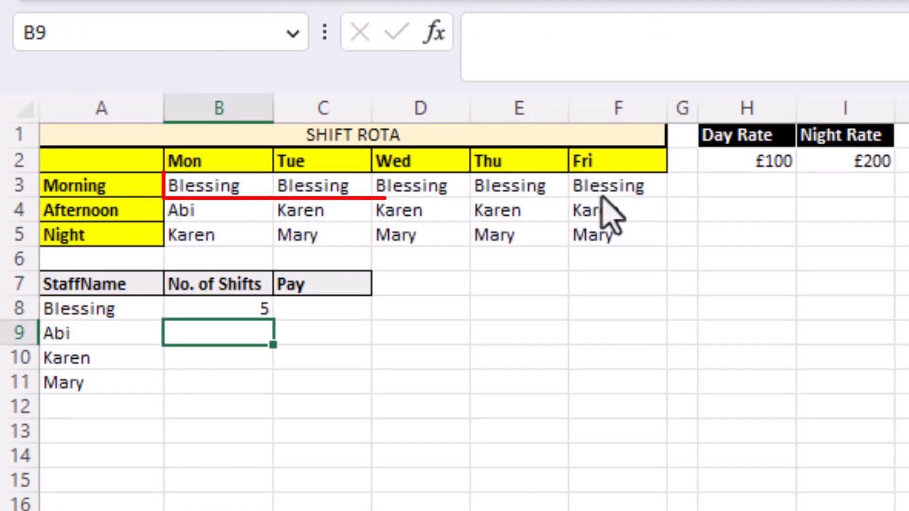
click(204, 310)
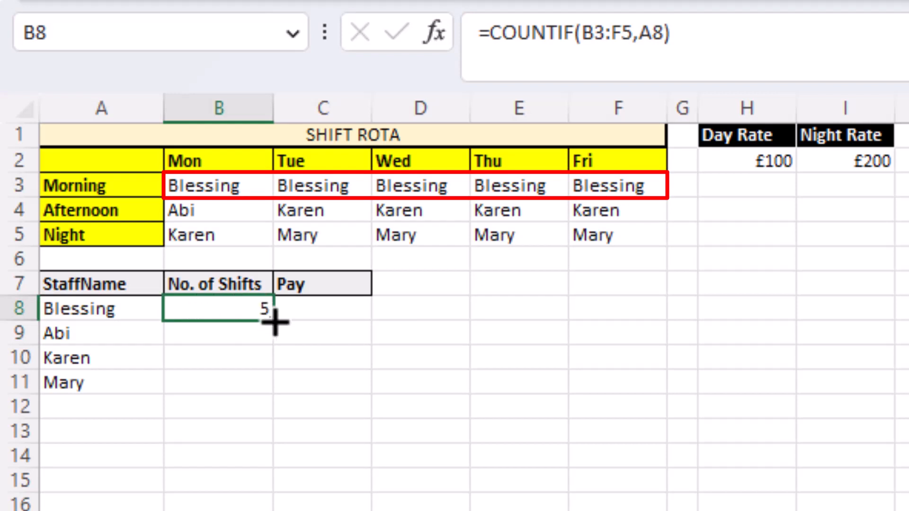
mouse_move(273, 325)
mouse_down()
mouse_move(262, 353)
mouse_move(278, 374)
mouse_move(274, 393)
mouse_up()
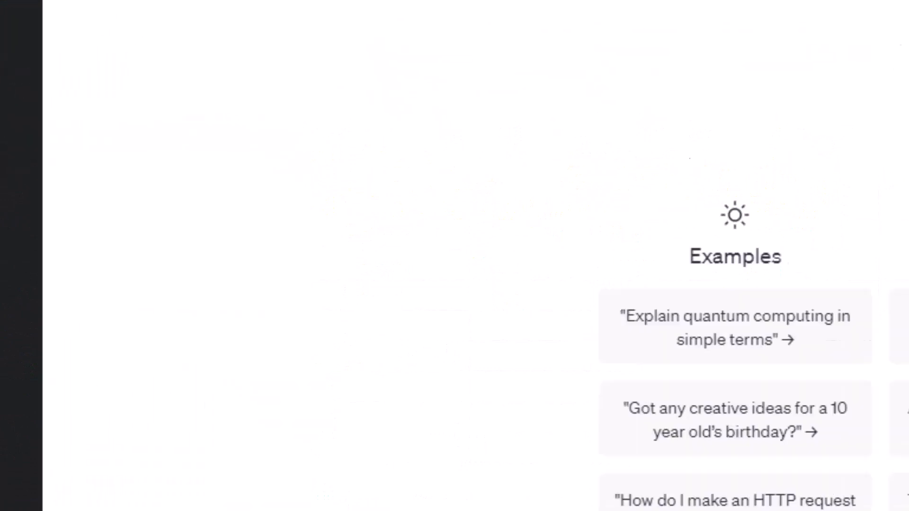
- Send the same shift-count request for B8:B11 to ChatGPT and copy its formula =COUNTIF($B$3:$F$5,$A8)
right_click(296, 437)
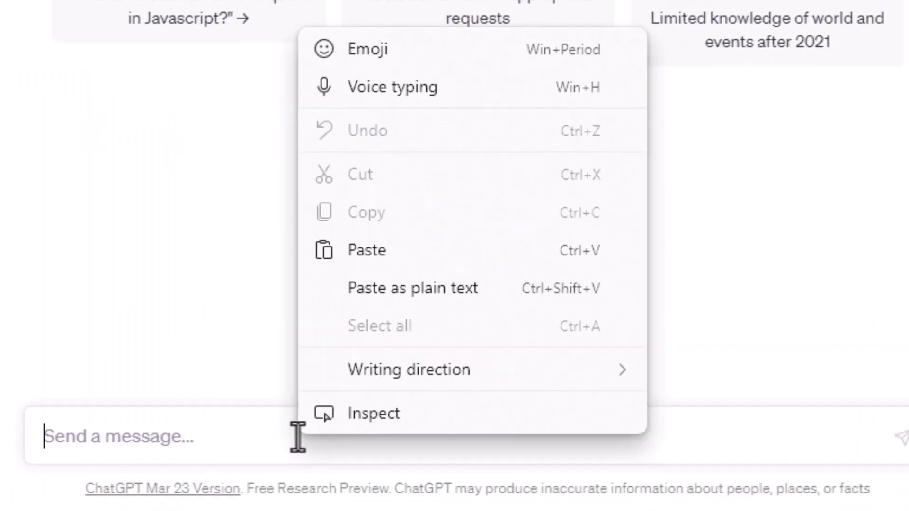
click(399, 268)
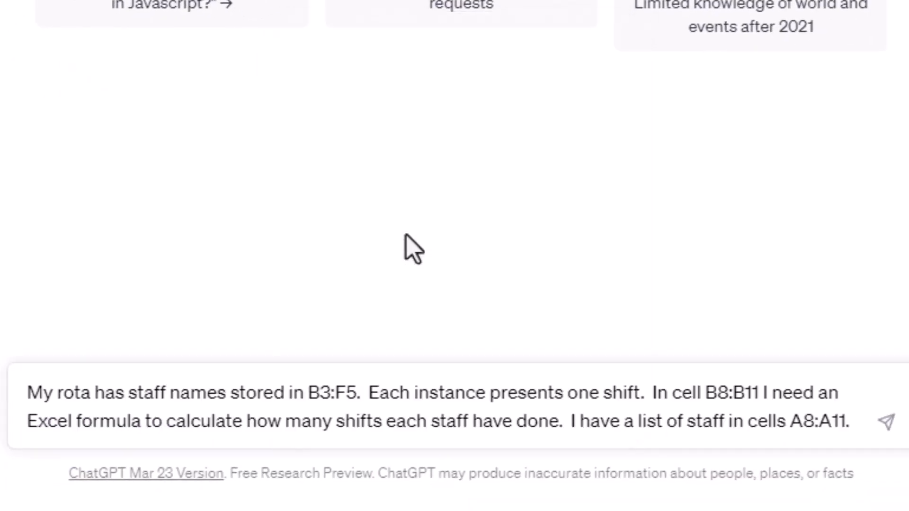
click(885, 427)
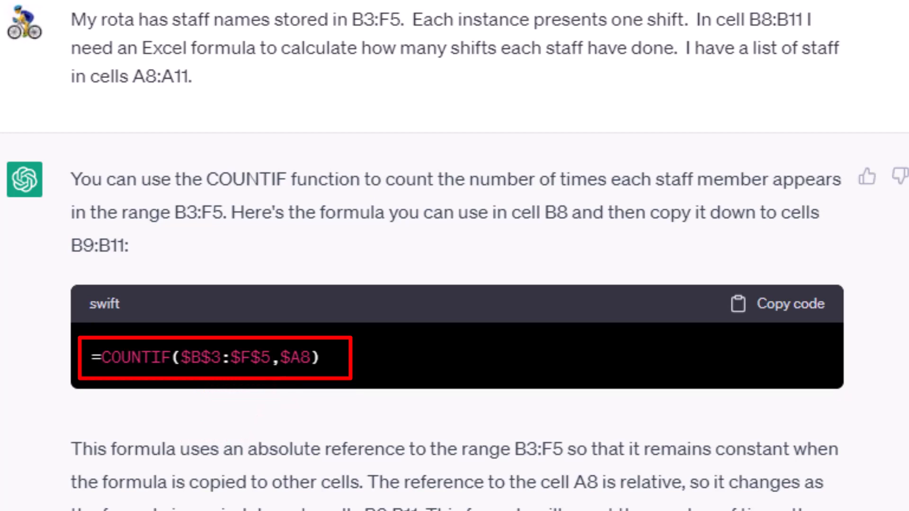
click(770, 305)
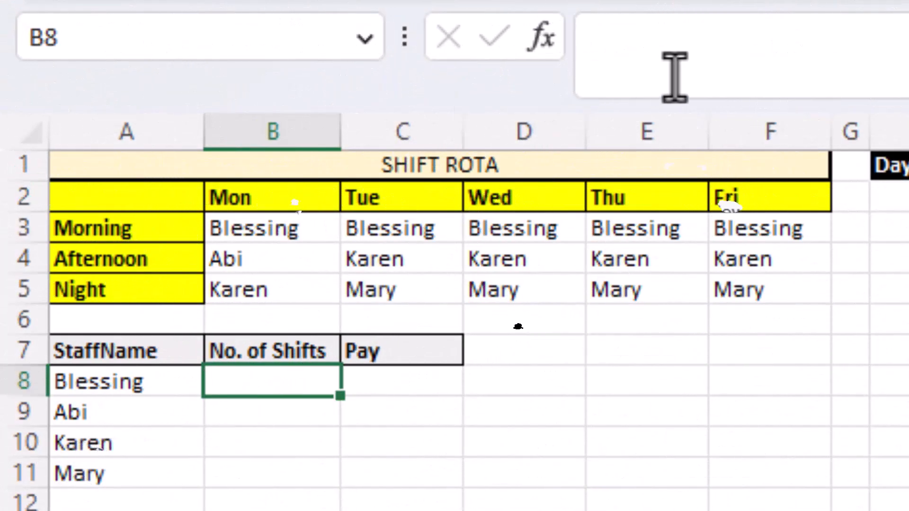
- Switch to Excel, enter the copied =COUNTIF($B$3:$F$5,$A8) in cell B8 and fill it down to B11
click(685, 76)
right_click(691, 76)
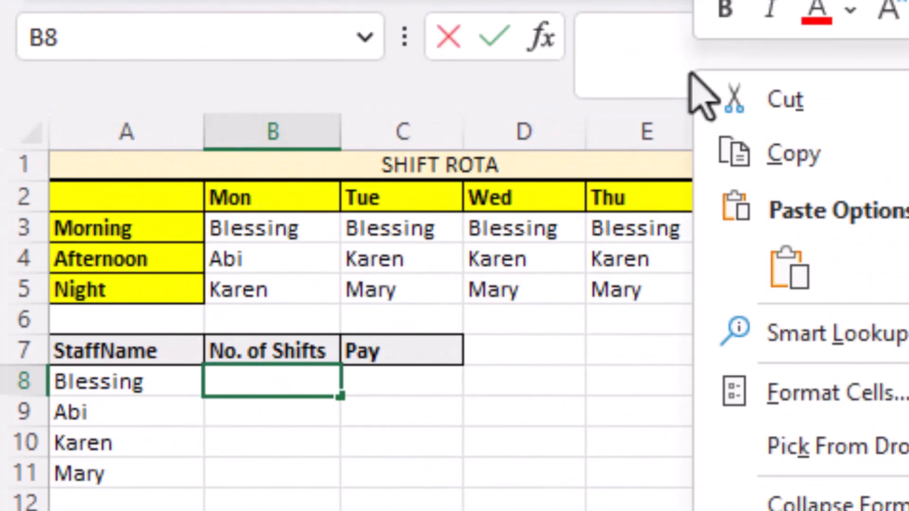
click(779, 274)
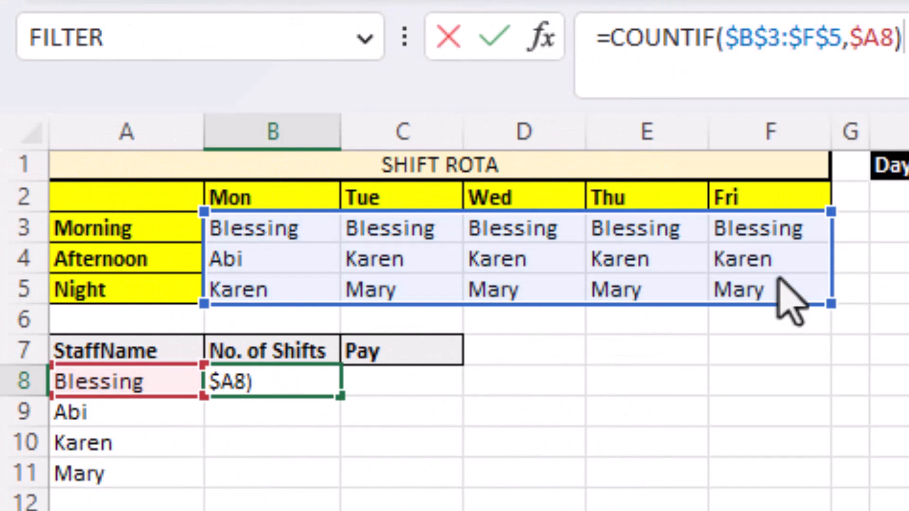
key(Return)
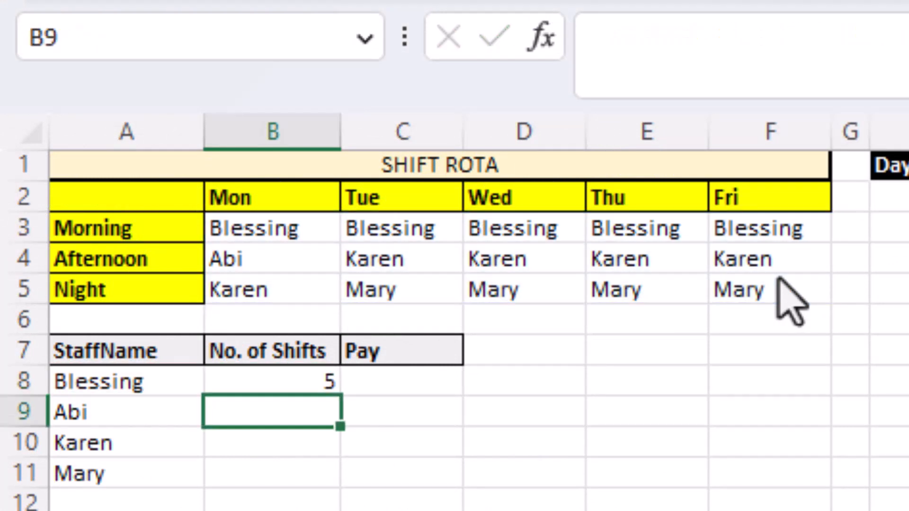
click(300, 384)
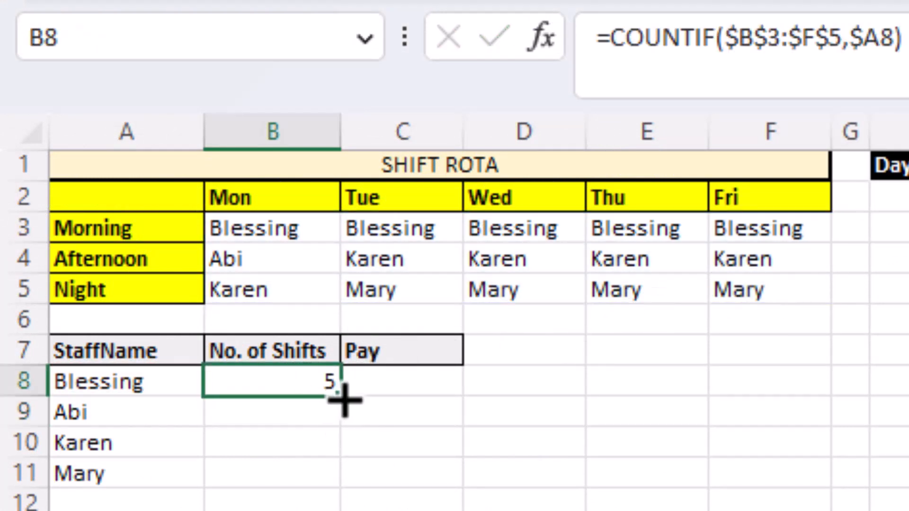
drag(345, 400, 341, 485)
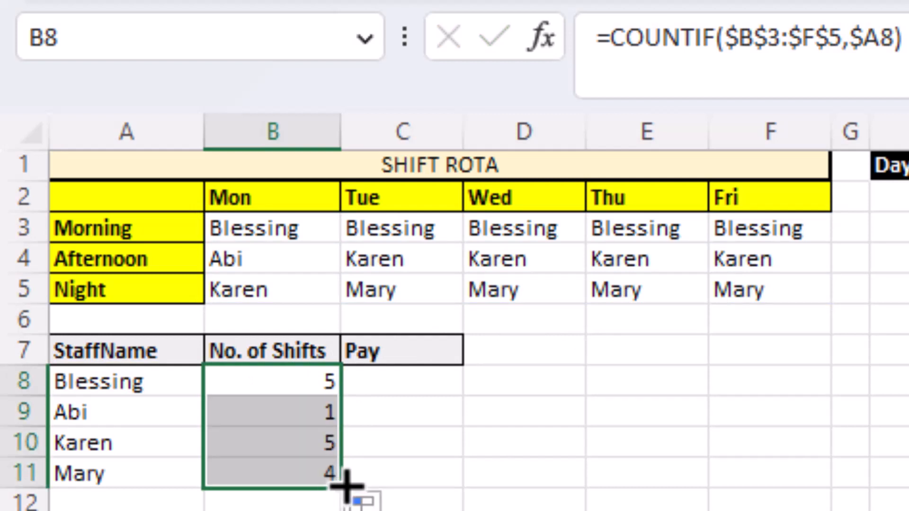
click(388, 473)
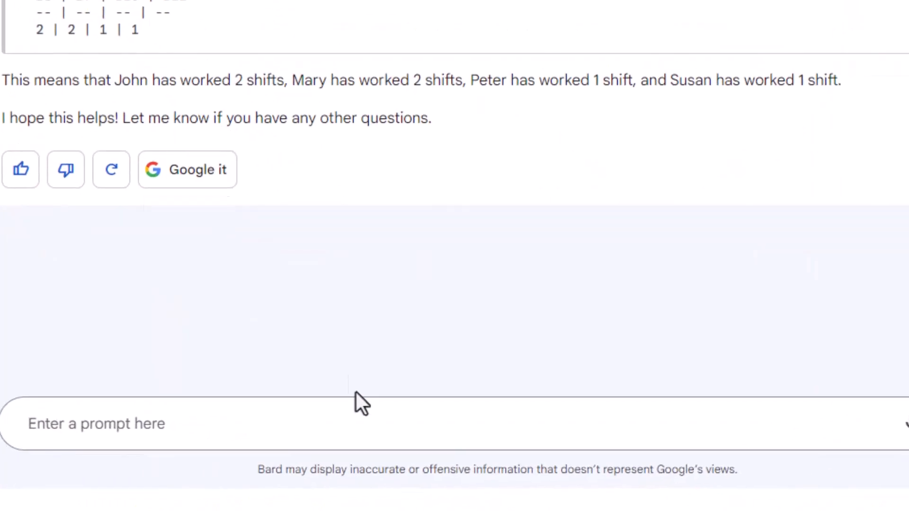
- Ask Bard for a pay formula in C8:C11, with rows 3 and 4 as day shifts at H2 and row 5 as night shifts at I2
click(363, 433)
right_click(365, 434)
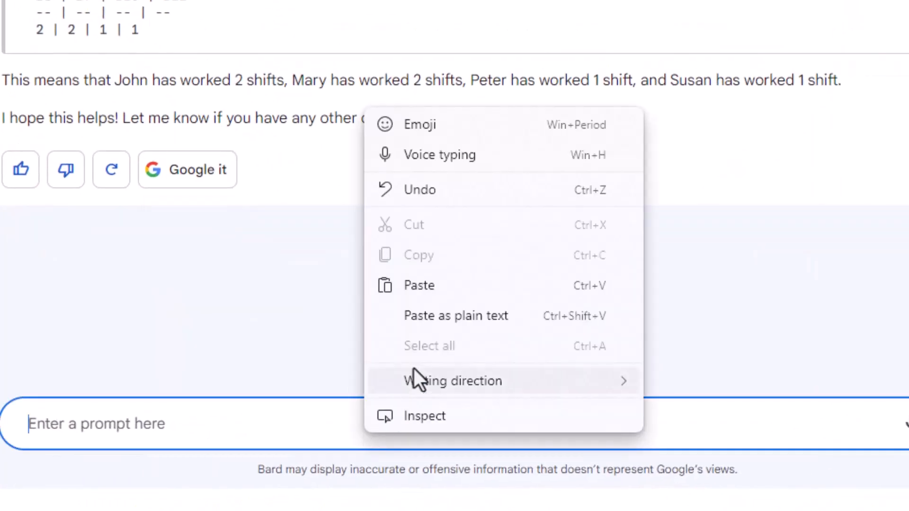
click(460, 288)
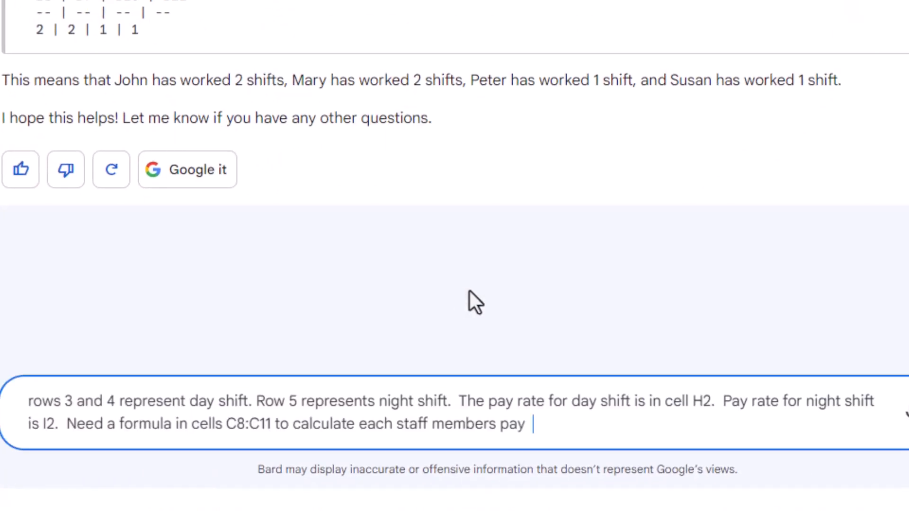
key(Return)
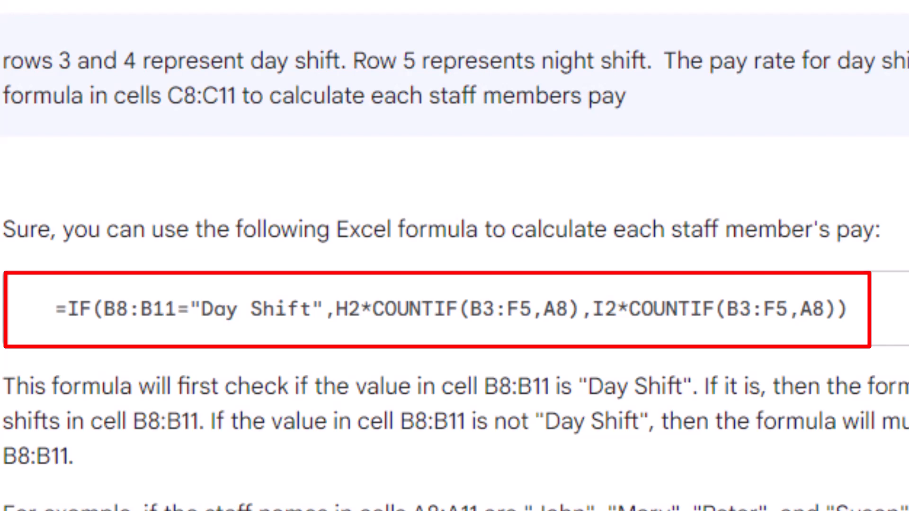
- Copy Bard's formula =IF(B8:B11="Day Shift",H2*COUNTIF(B3:F5,A8),I2*COUNTIF(B3:F5,A8)) into cell C8 of the Excel rota
drag(36, 308, 747, 342)
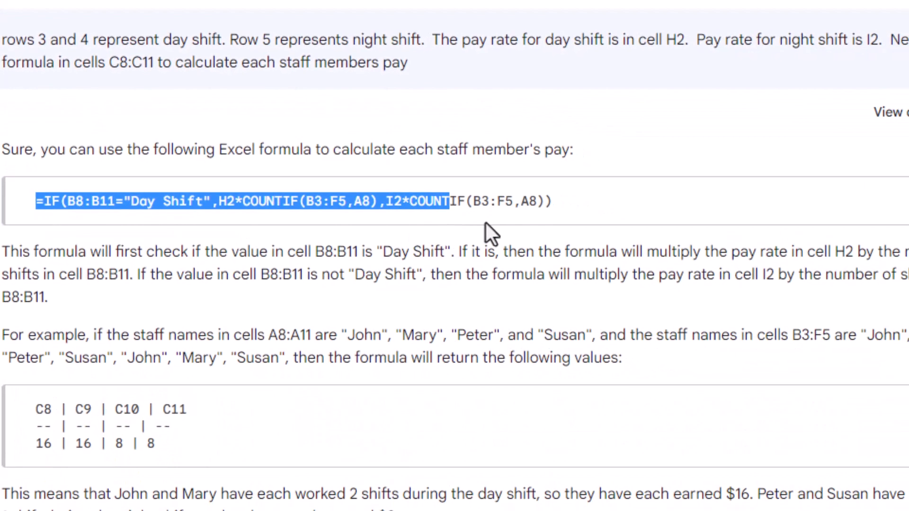
drag(486, 223, 554, 210)
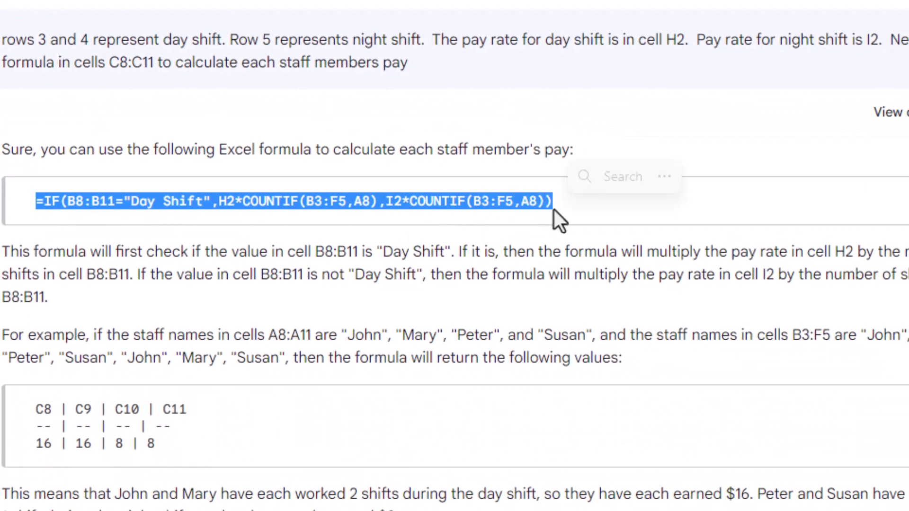
right_click(546, 203)
click(566, 218)
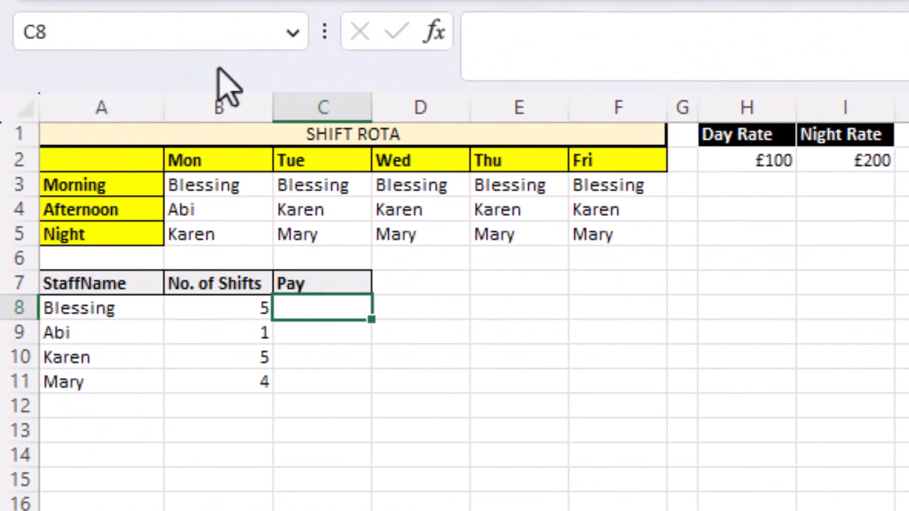
click(542, 38)
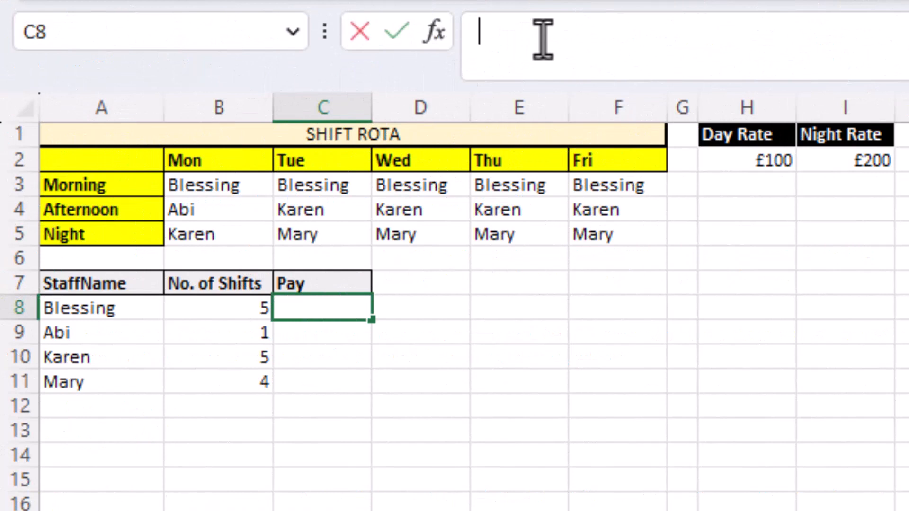
right_click(544, 38)
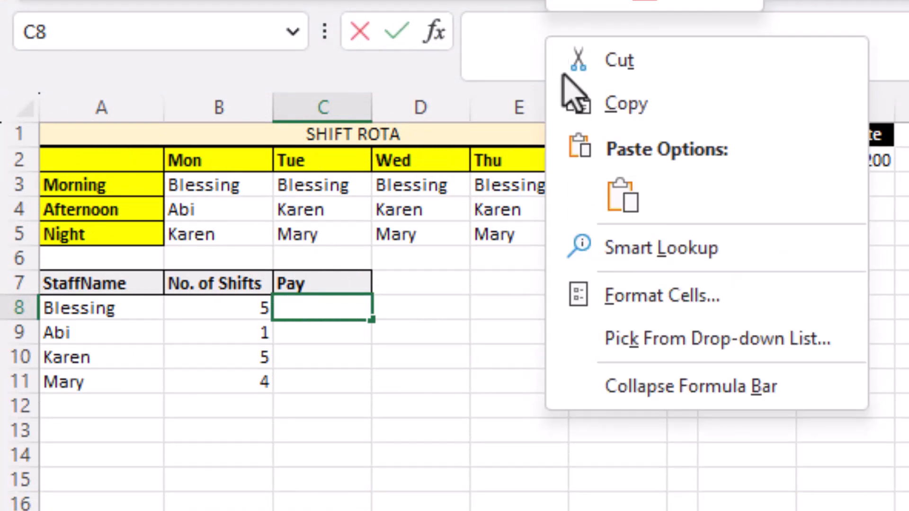
click(620, 196)
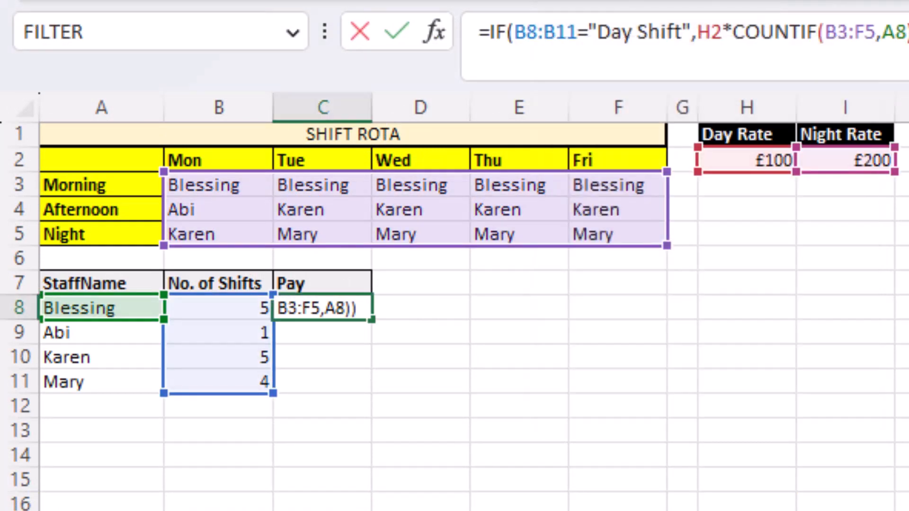
key(Return)
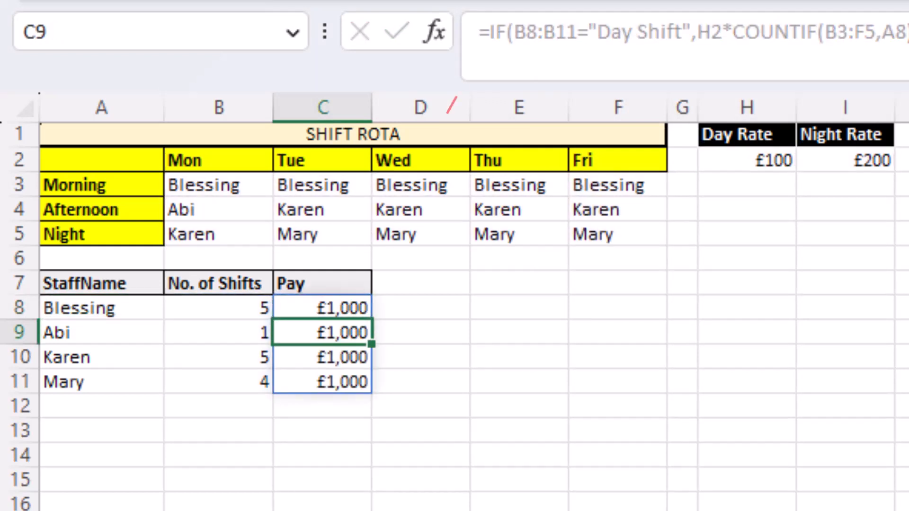
click(323, 308)
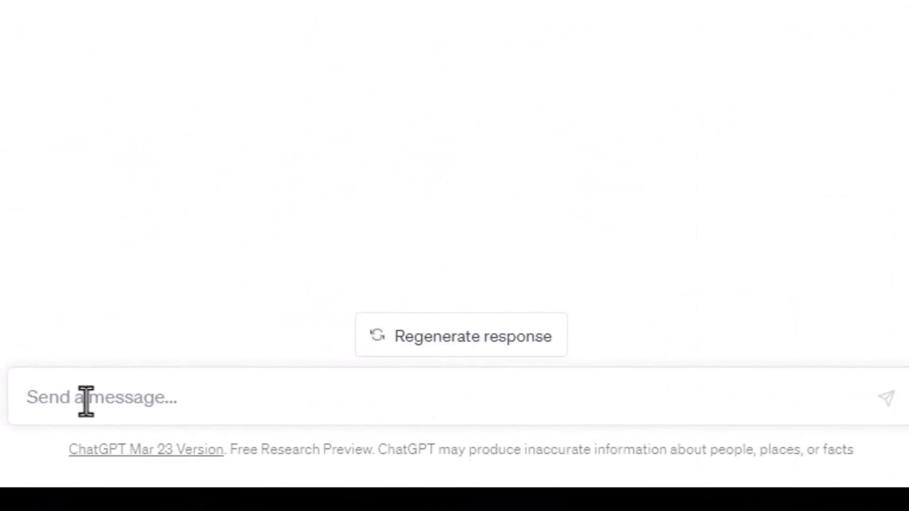
- Ask ChatGPT for the C8:C11 pay formula using the day rate in H2 and night rate in I2, and copy its suggested formula
right_click(86, 402)
click(283, 223)
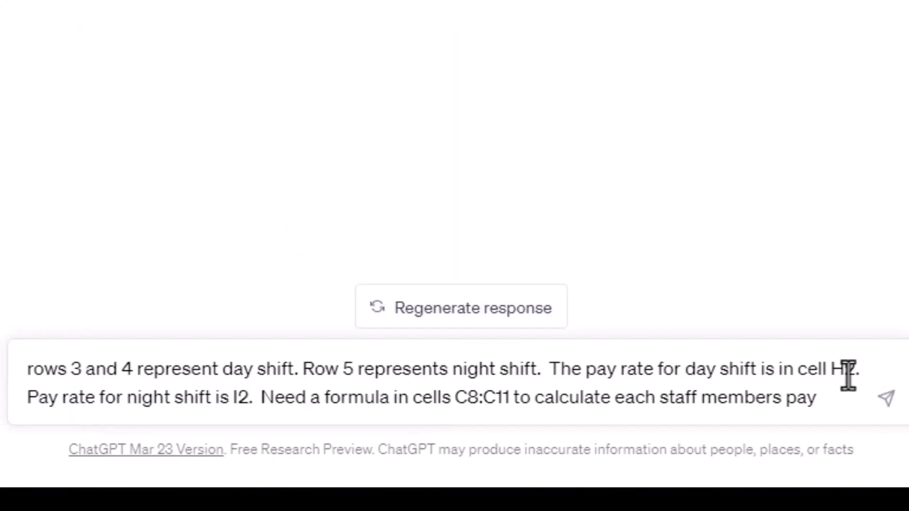
click(891, 402)
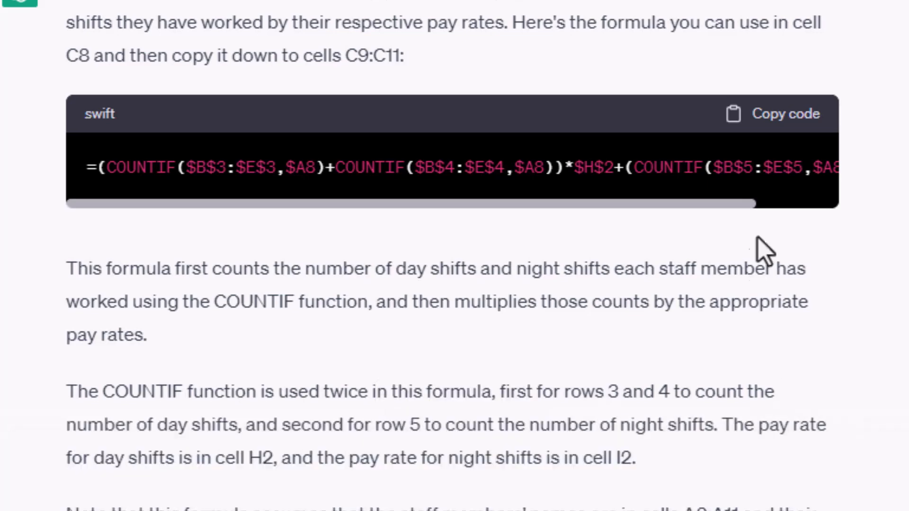
click(766, 117)
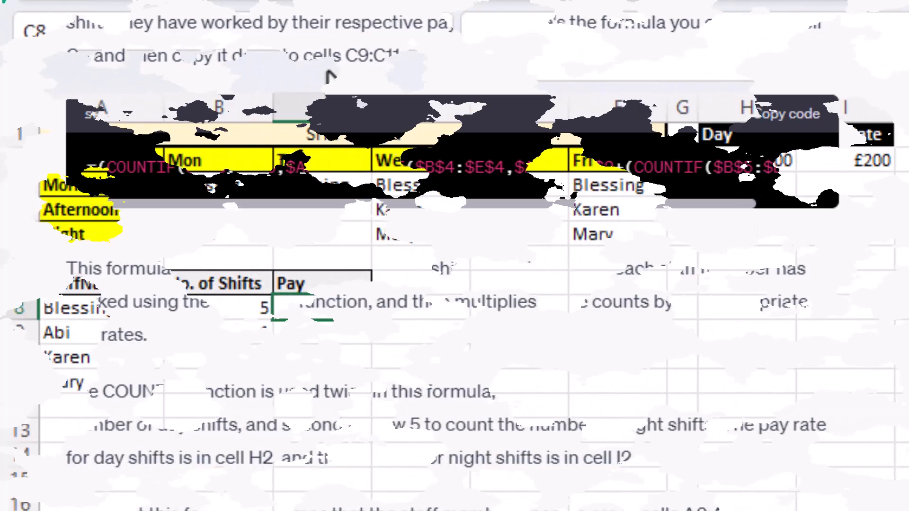
- Switch to Excel, enter the copied =(COUNTIF($B$3:$E$3,$A8)+COUNTIF($B$4:$E$4,$A8))*$H$2+(COUNTIF($B$5:$E$5,$A8))*$I$2 in C8 and fill it down to C11
click(629, 45)
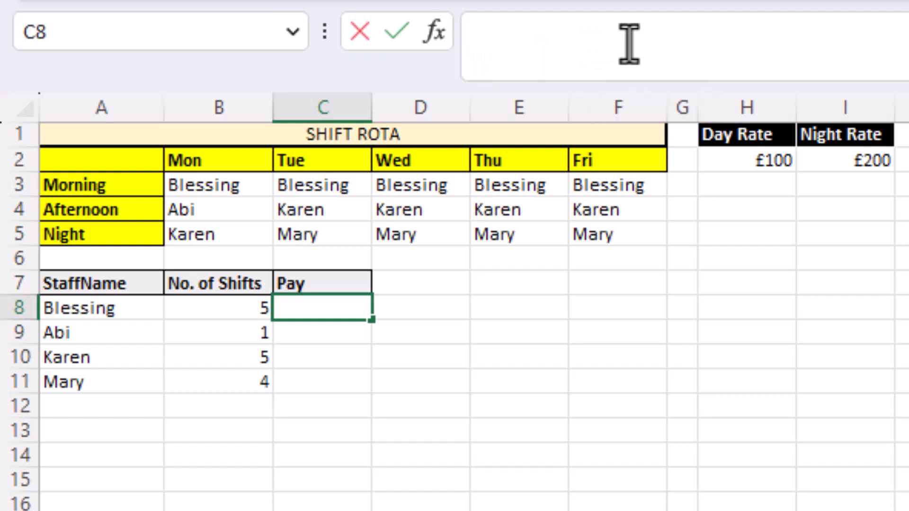
right_click(629, 45)
click(711, 212)
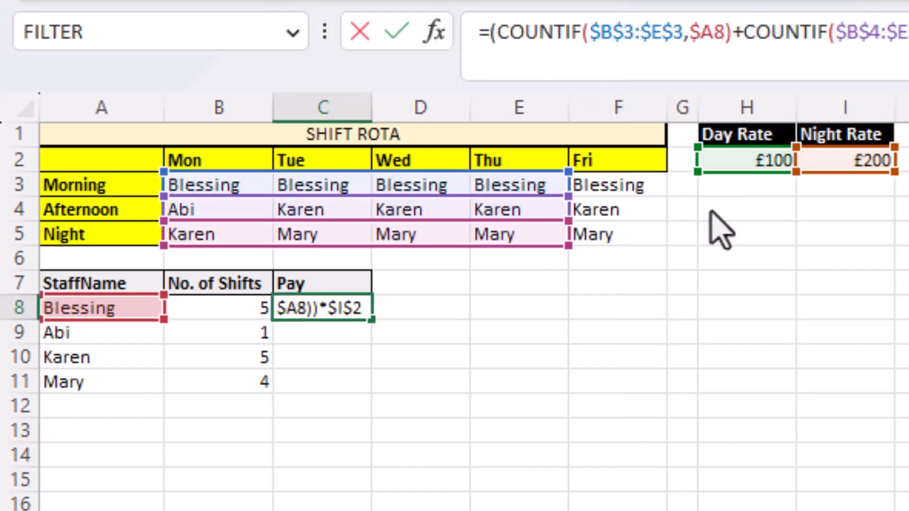
key(Return)
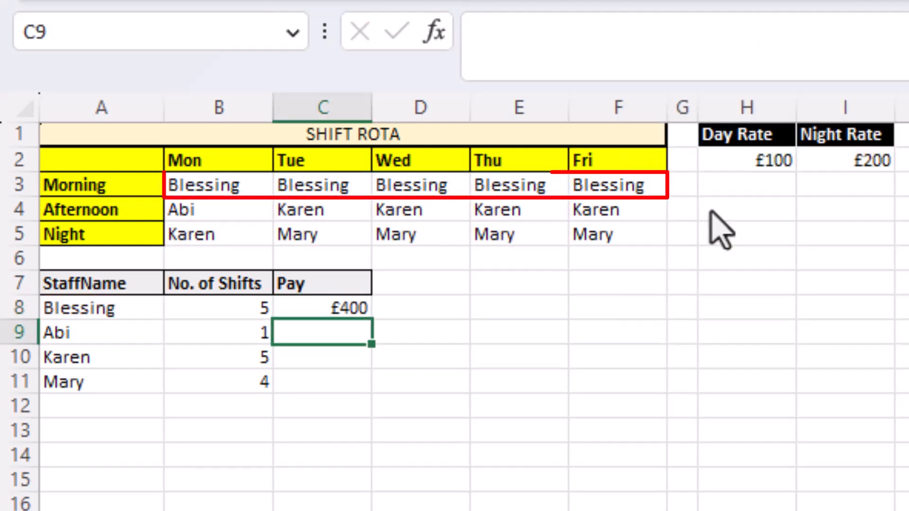
click(326, 309)
drag(371, 322, 377, 370)
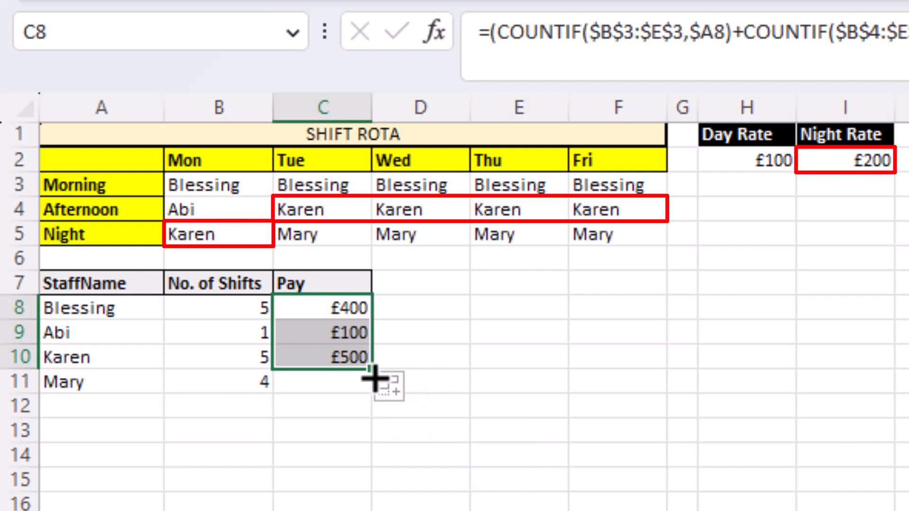
drag(374, 372, 375, 398)
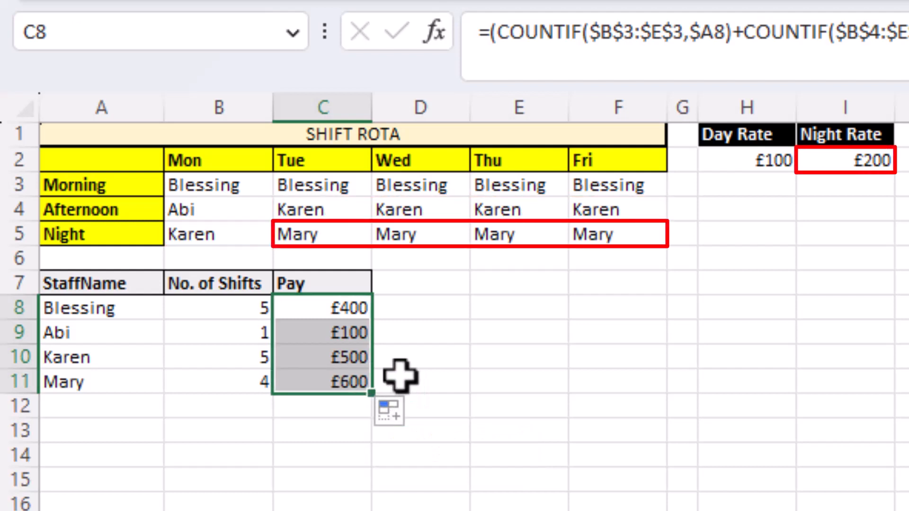
click(440, 359)
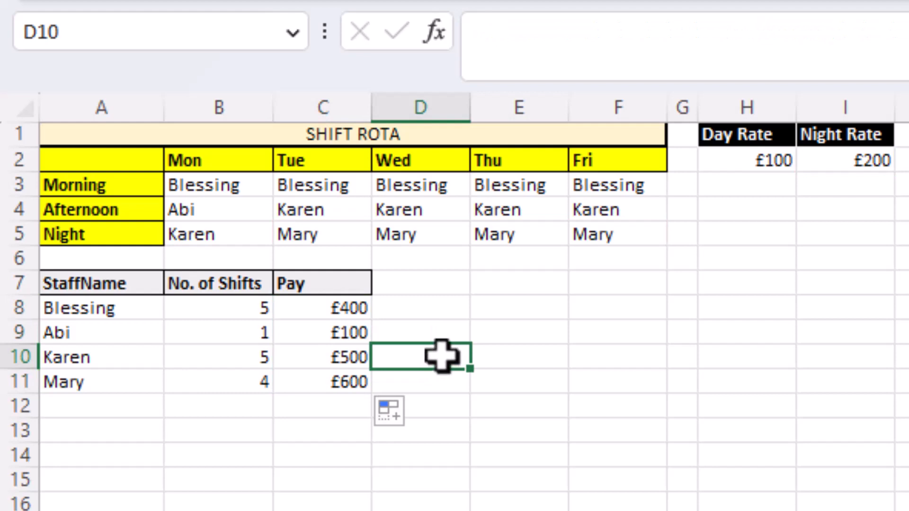
- Edit the pay formula in C8 so its three COUNTIF ranges extend to column F: $B$3:$F$3, $B$4:$F$4 and $B$5:$F$5
click(365, 307)
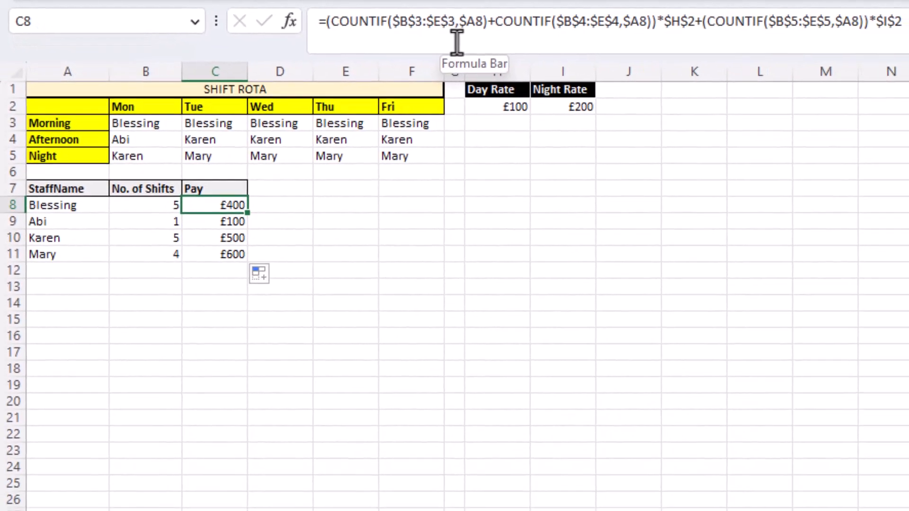
click(568, 28)
click(434, 21)
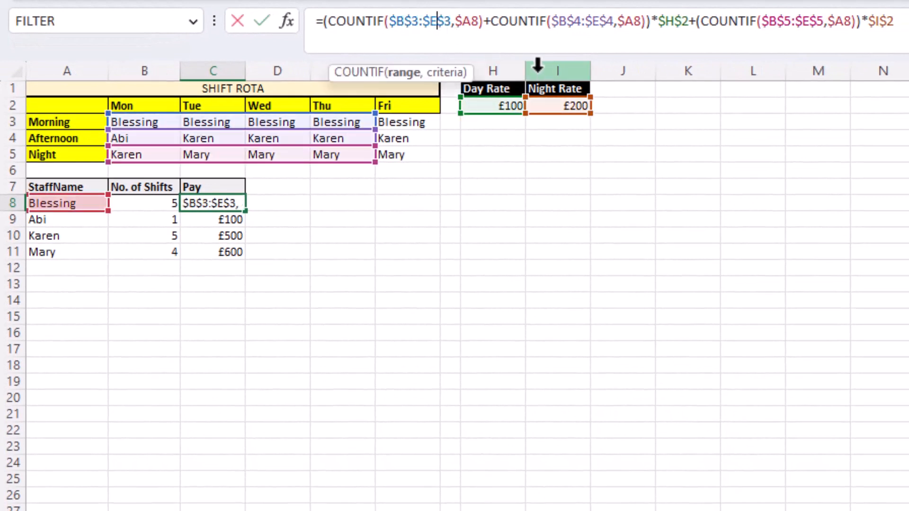
key(BackSpace)
text(f)
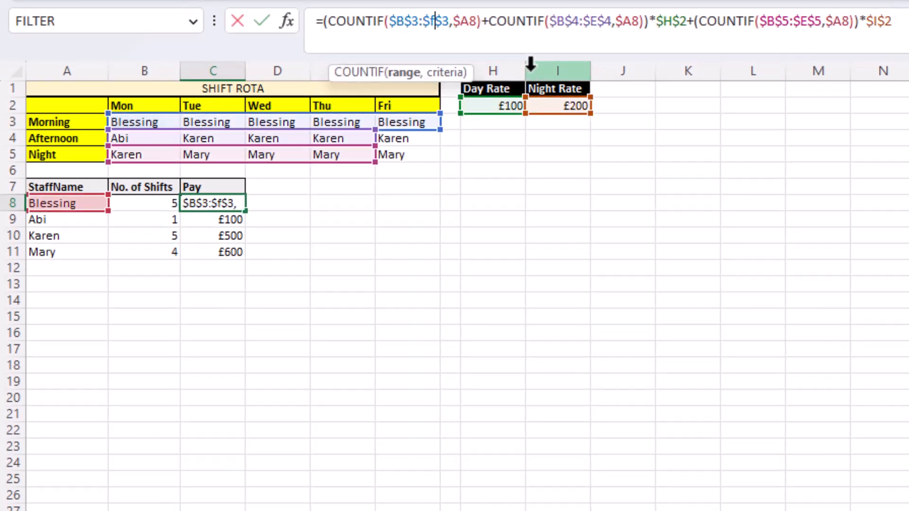
click(598, 20)
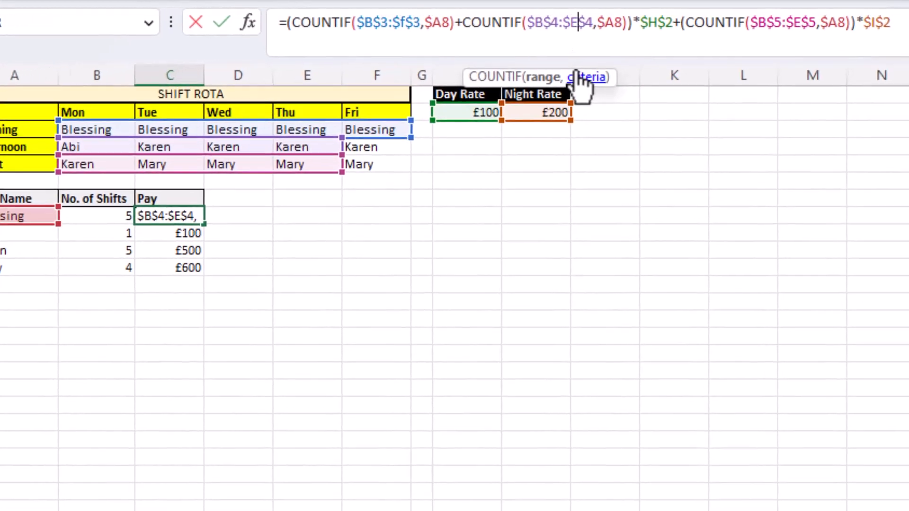
key(BackSpace)
text(f)
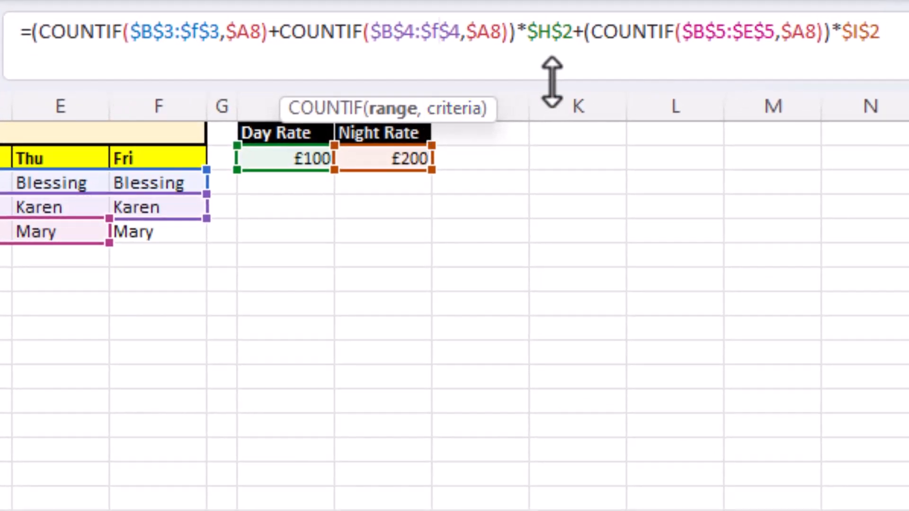
click(757, 35)
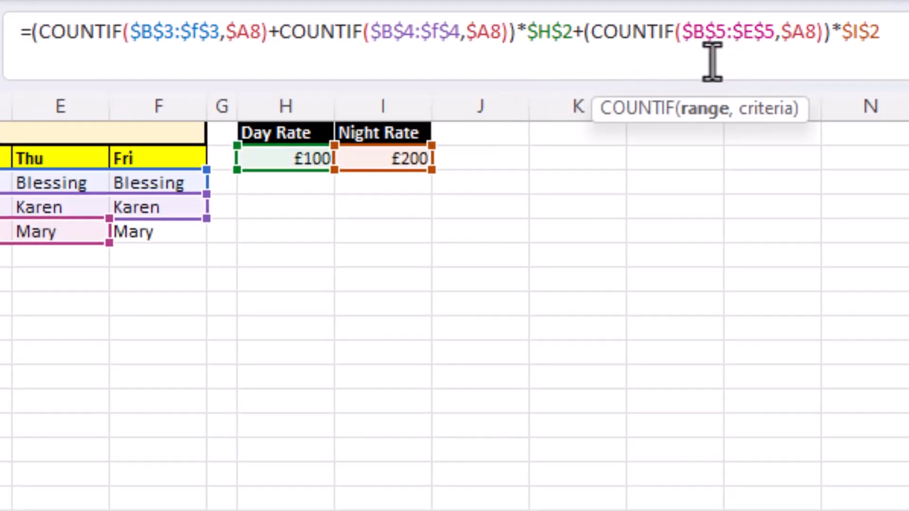
key(BackSpace)
text(f)
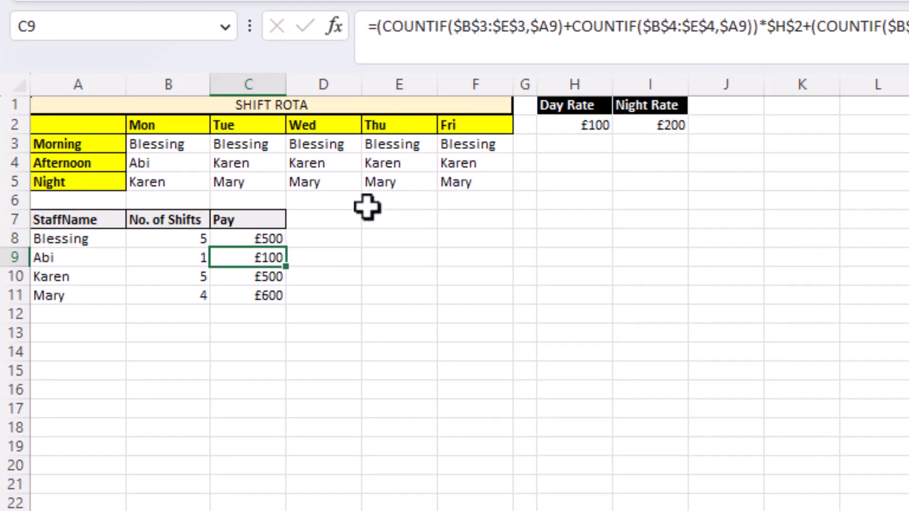
- Fill the corrected pay formula from C8 down to C11
click(265, 239)
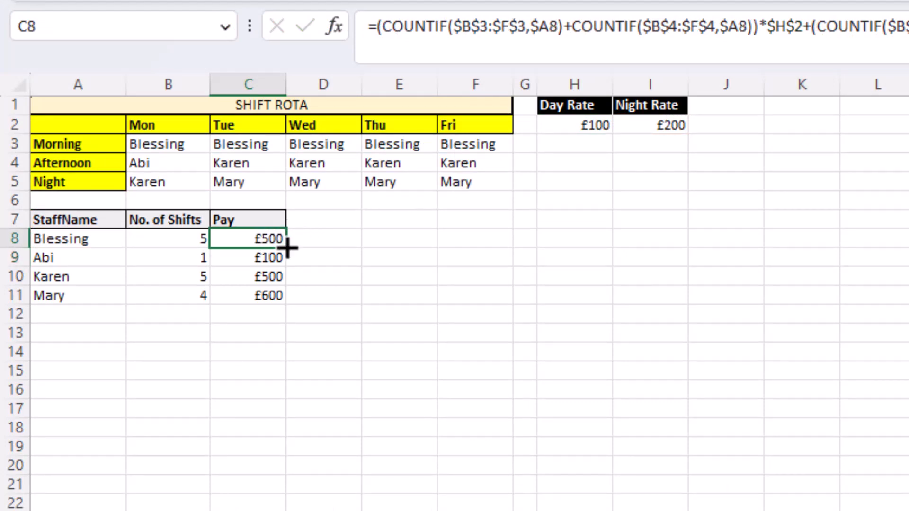
drag(287, 247, 285, 304)
click(324, 297)
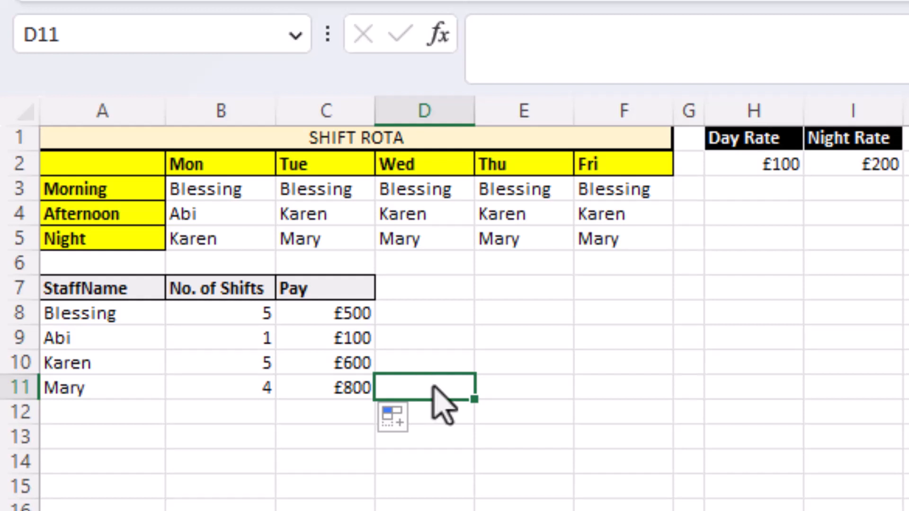
- Replace the Monday morning (B3) and Tuesday night (C5) entries in the rota with the first name of a new staff member
click(237, 194)
text(Gerald)
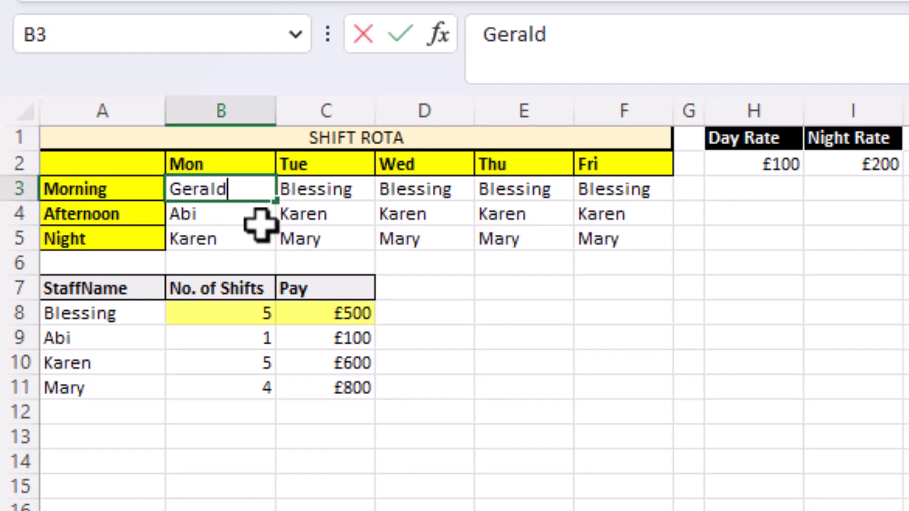
click(299, 239)
text(Gerald)
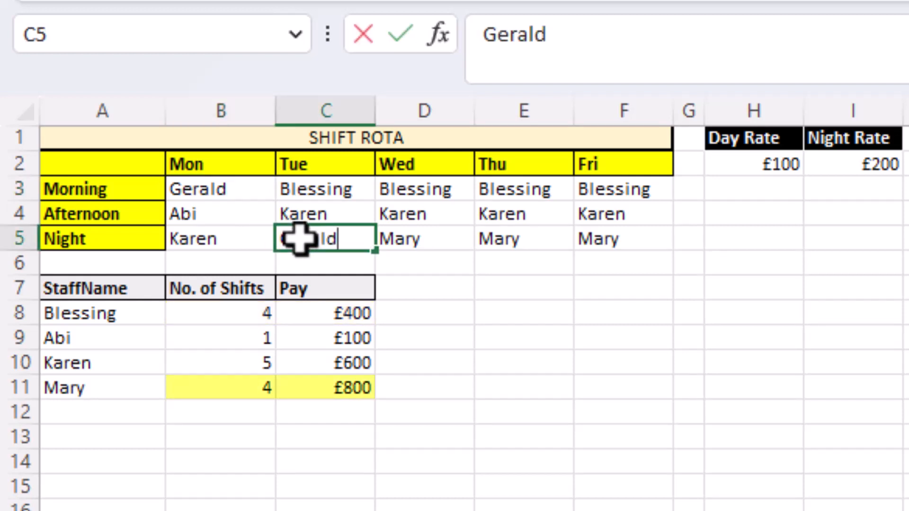
- Replace the Wednesday night (D5) and Monday afternoon (B4) entries in the rota with a second new staff member's first name
click(410, 241)
text(Susie)
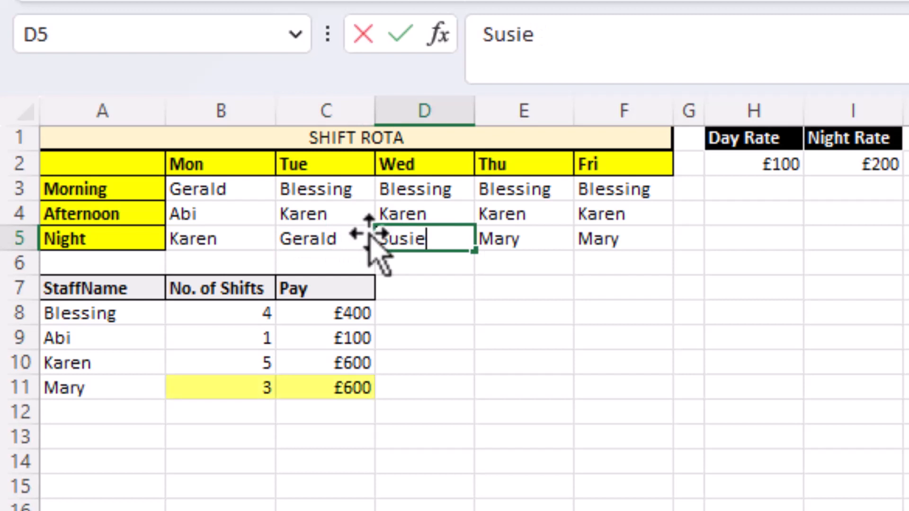
click(212, 208)
text(Sus)
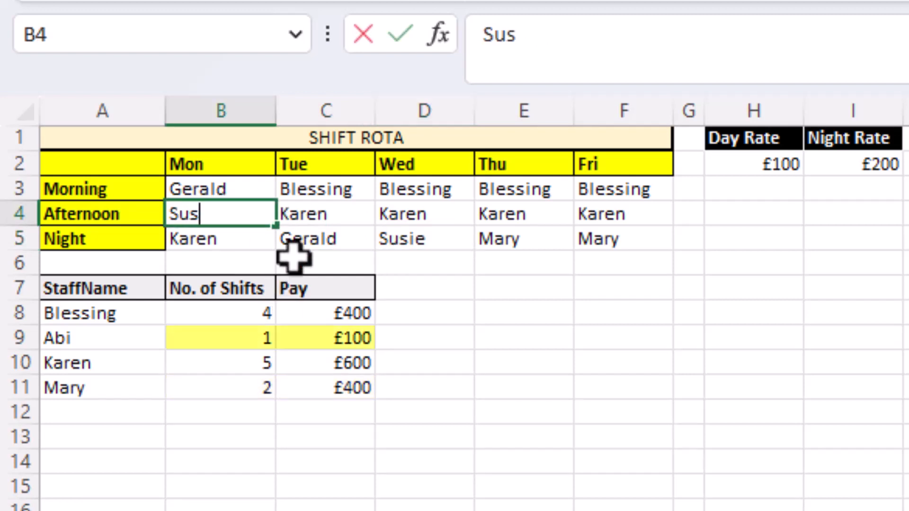
text(ie)
key(Return)
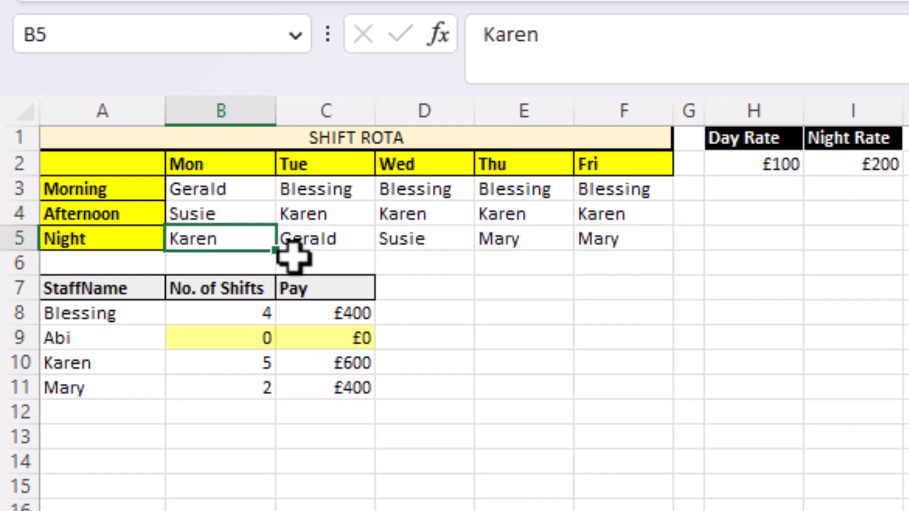
- Add the two new staff members' first names to the StaffName list in cells A12 and A13
click(124, 422)
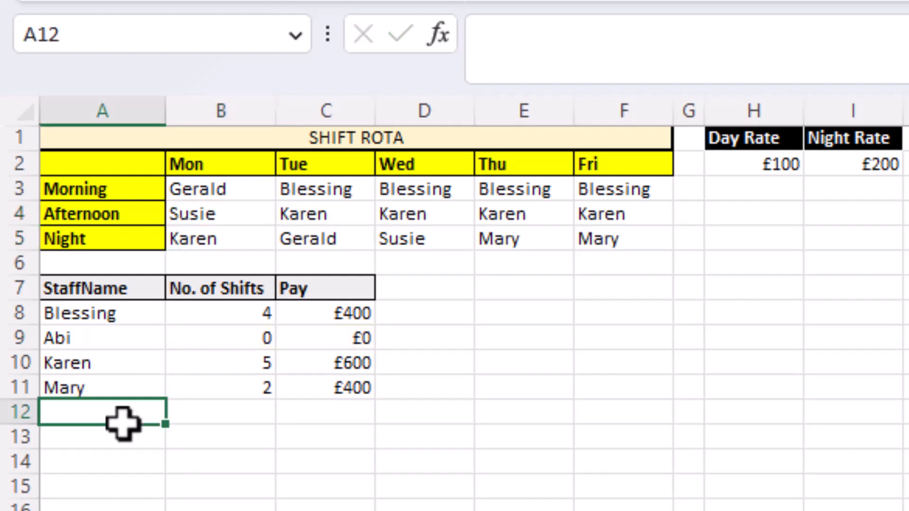
text(Gerald)
key(Return)
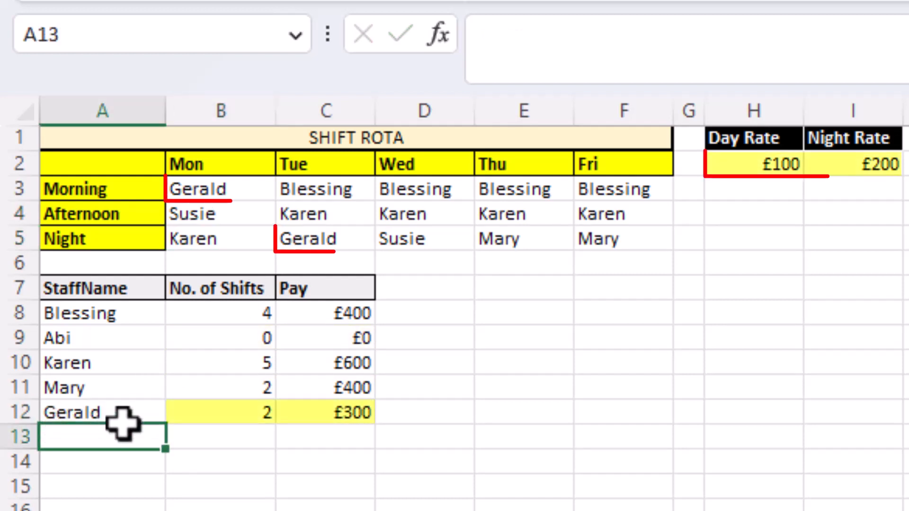
text(Susie)
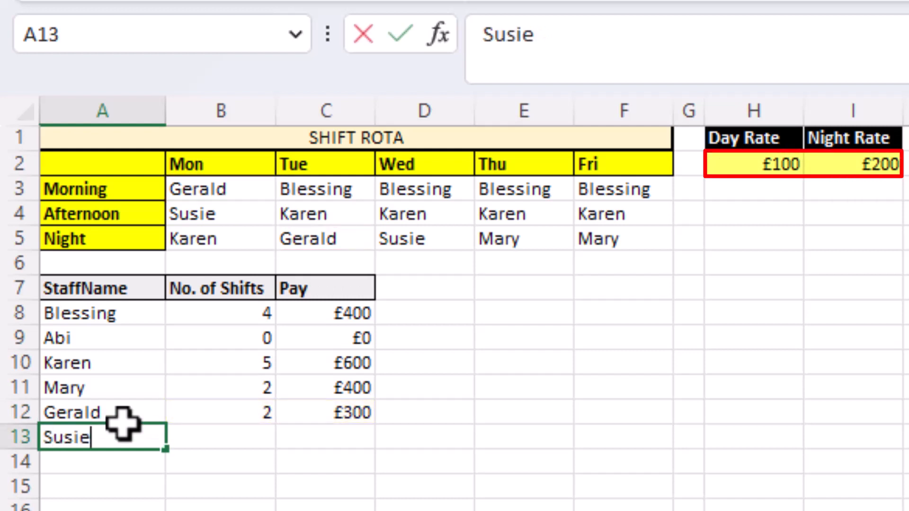
key(Return)
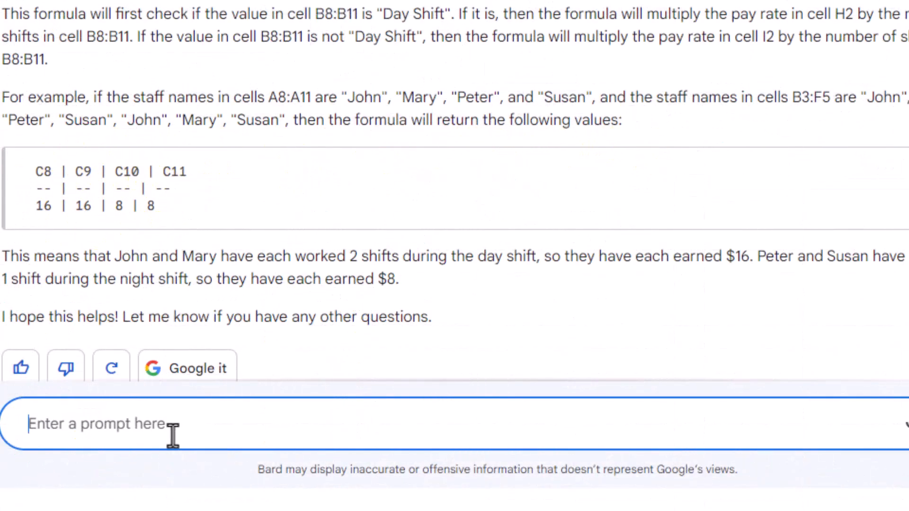
- Switch to Bard, ask how to highlight staff in the rota who have earned more than £500, and copy its formula =IF(C8>500,"Yes","No")
right_click(173, 435)
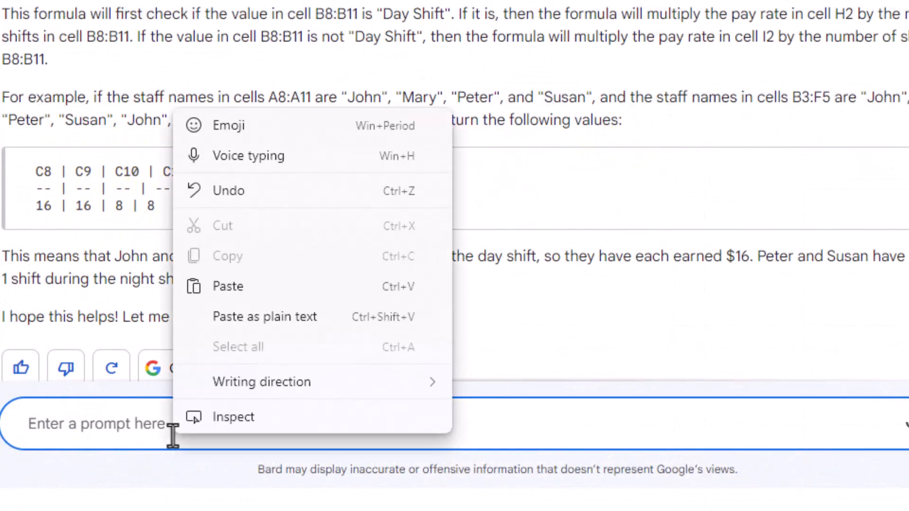
click(259, 288)
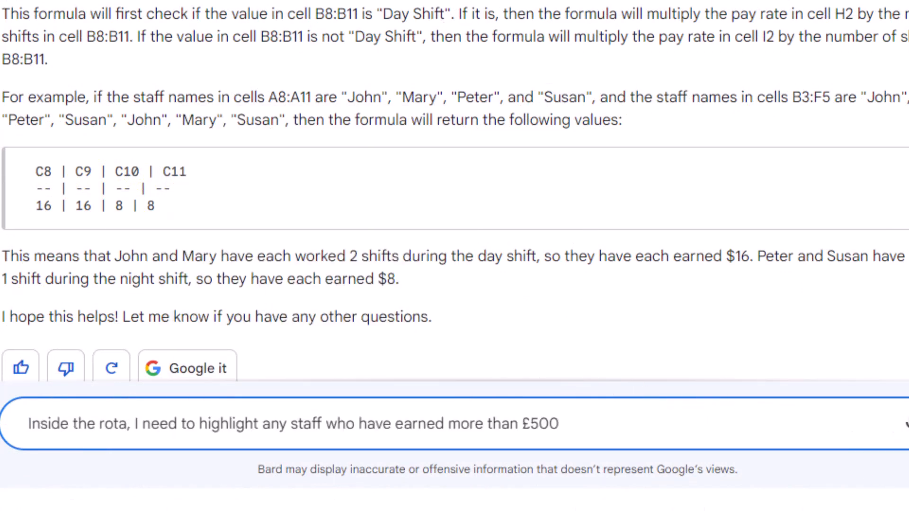
key(Return)
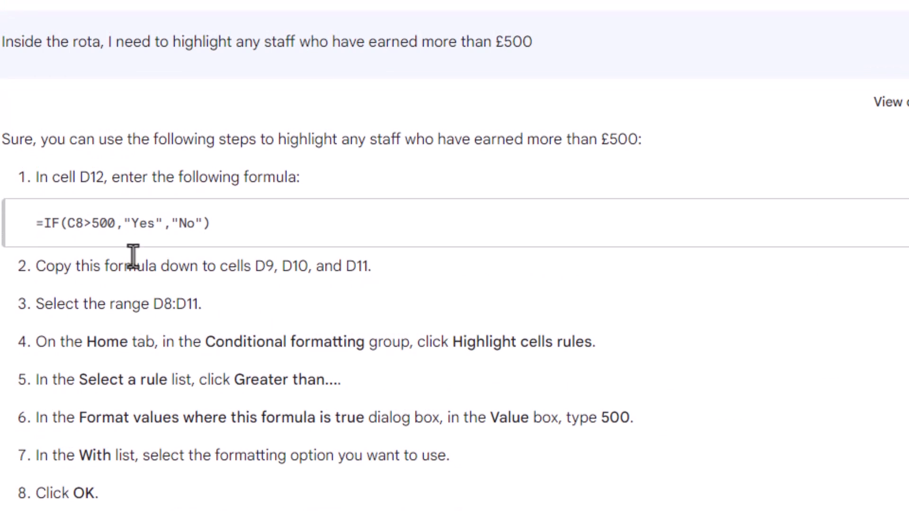
drag(36, 227, 213, 224)
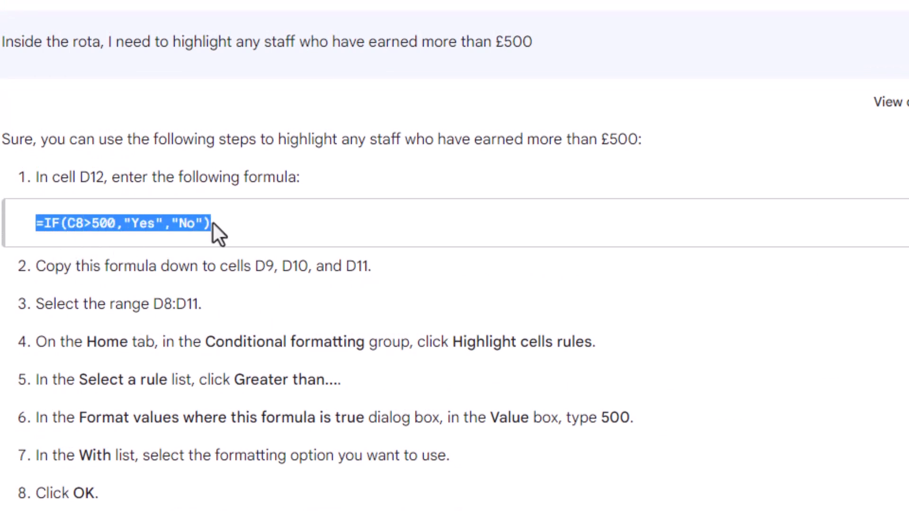
right_click(215, 223)
click(270, 239)
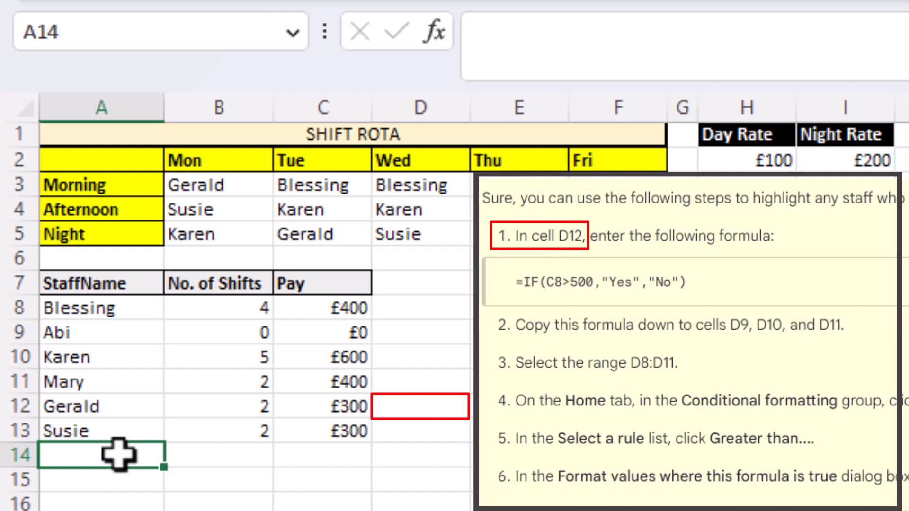
- Switch to Excel, enter the copied =IF(C8>500,"Yes","No") in D8 and fill it down to D13
click(413, 310)
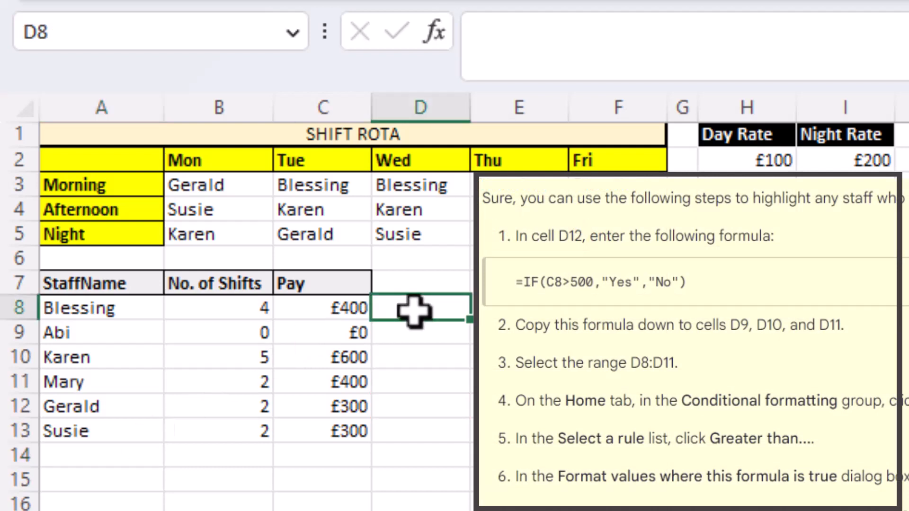
click(566, 43)
right_click(568, 45)
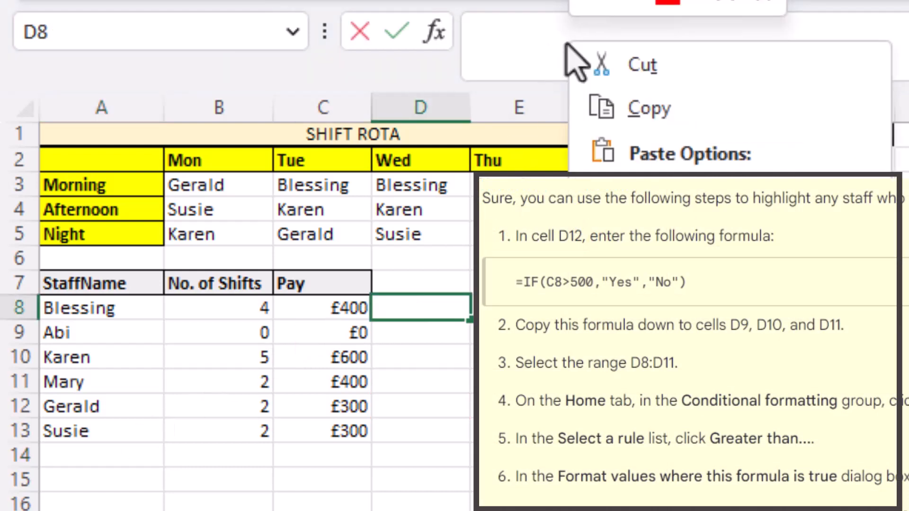
click(611, 187)
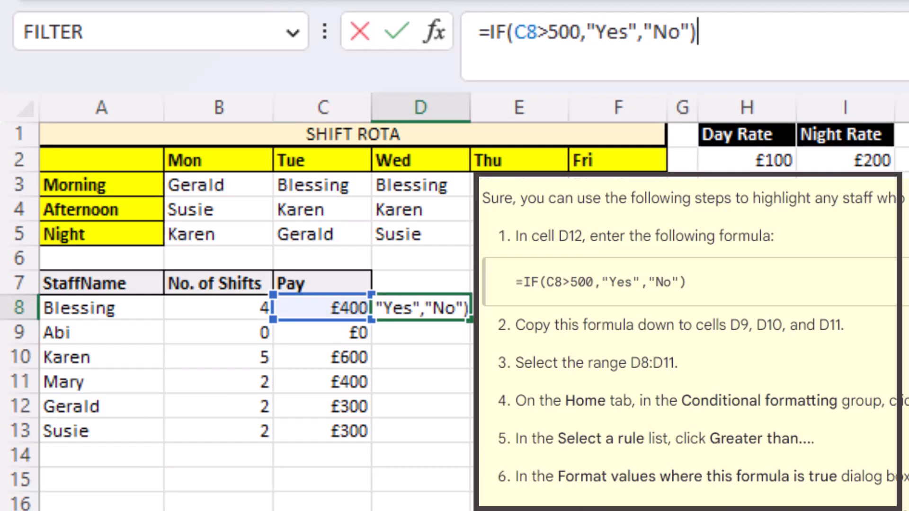
key(Return)
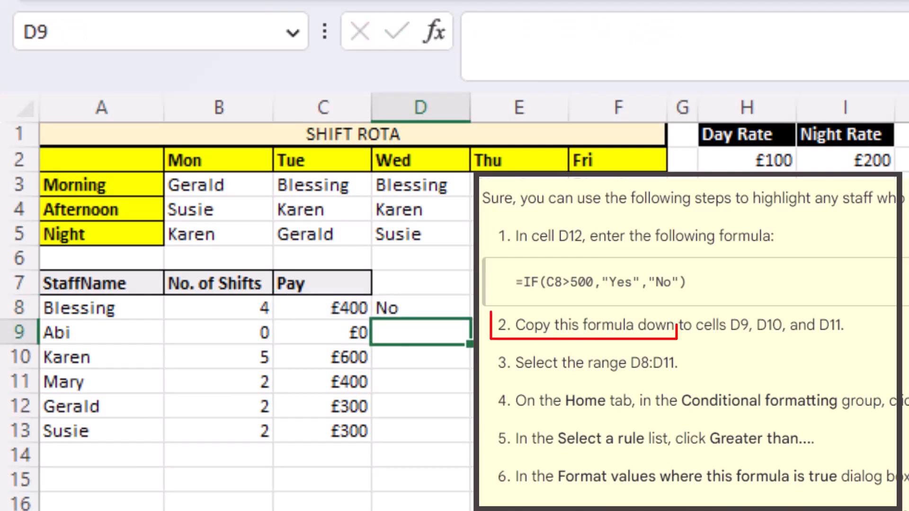
click(456, 305)
drag(467, 322, 465, 443)
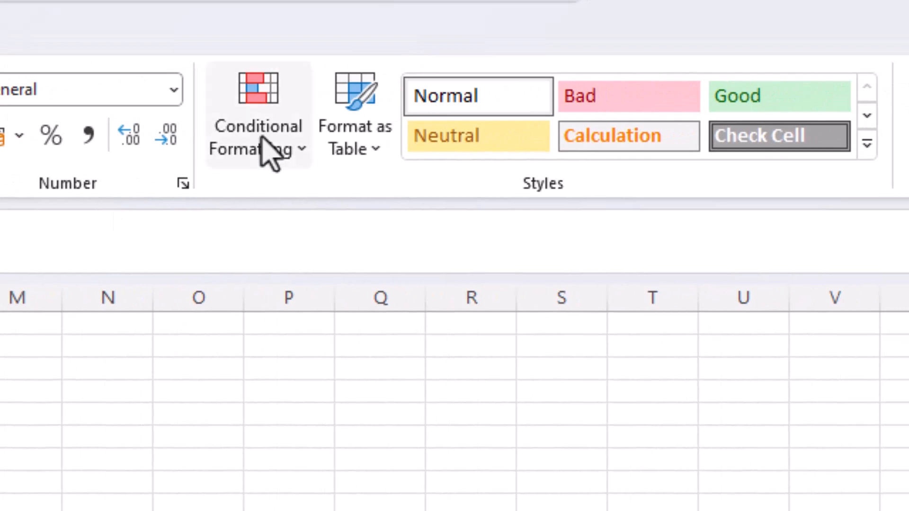
- Add a Greater Than 500 conditional formatting rule to D8:D13 with Yellow Fill with Dark Yellow Text
click(332, 137)
mouse_move(300, 205)
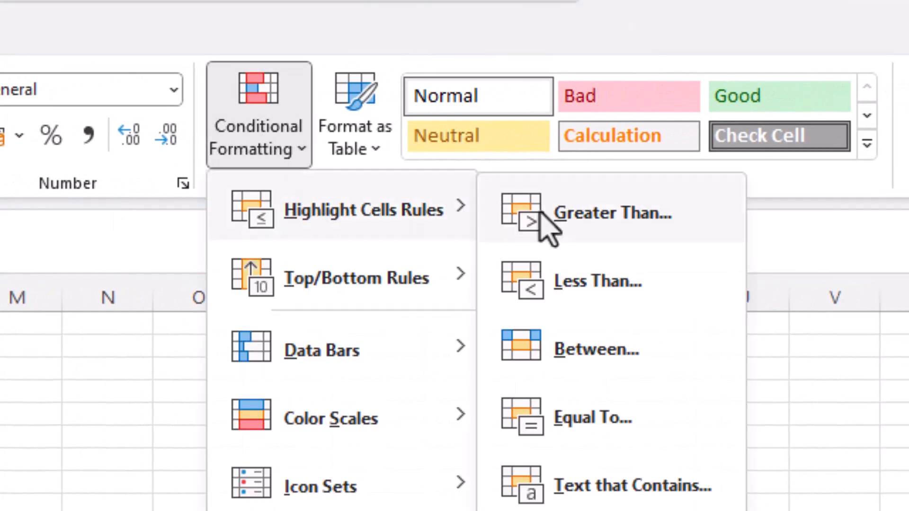
click(690, 226)
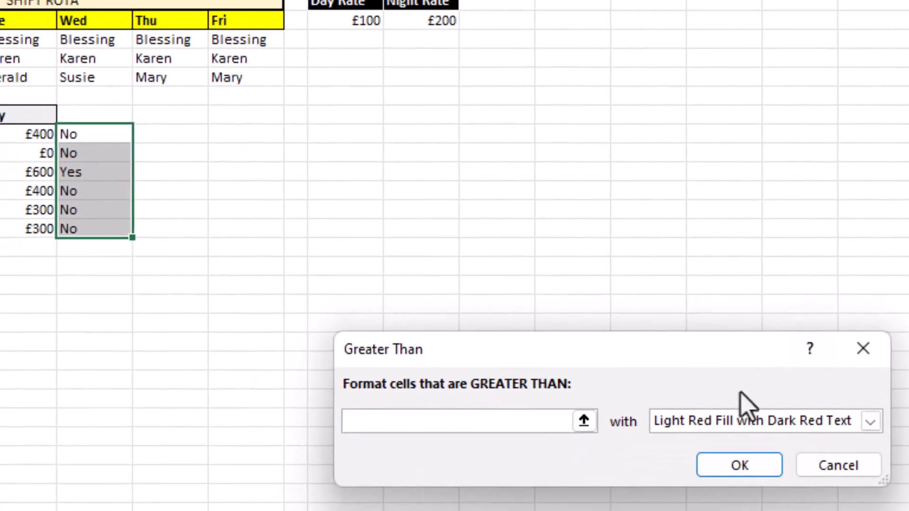
click(717, 421)
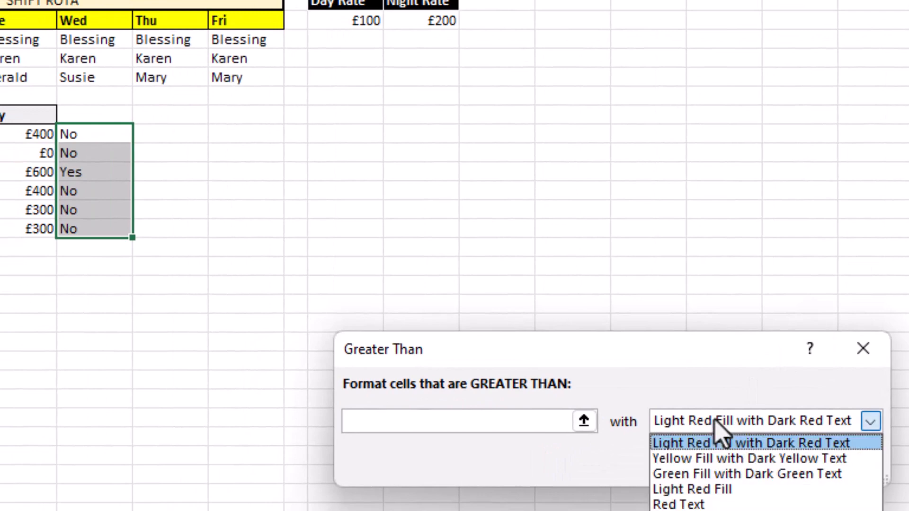
click(696, 460)
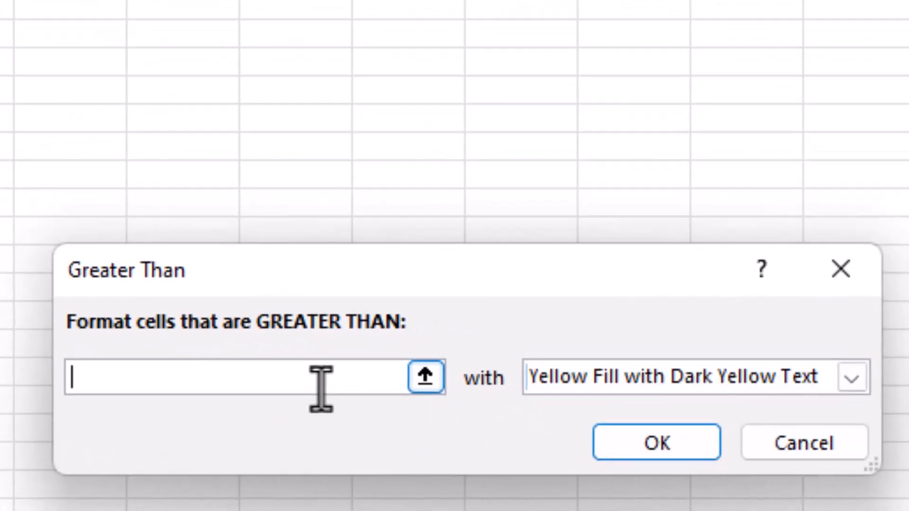
text(500)
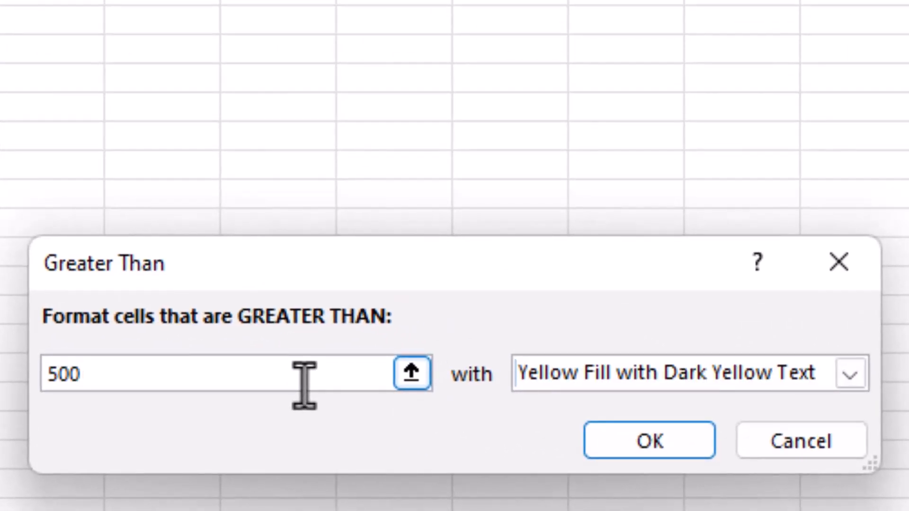
click(646, 450)
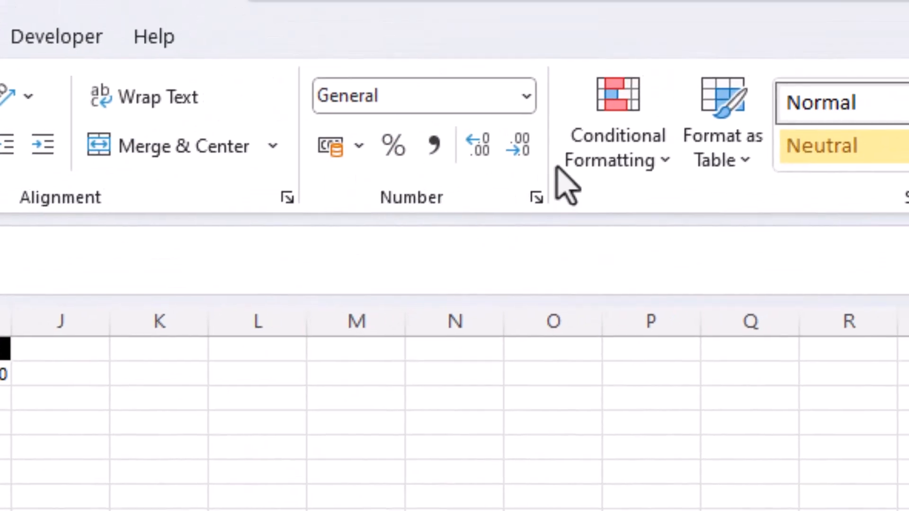
- Change the range of the Cell Value > 500 rule to the Pay values in $C$8:$C$13
click(627, 151)
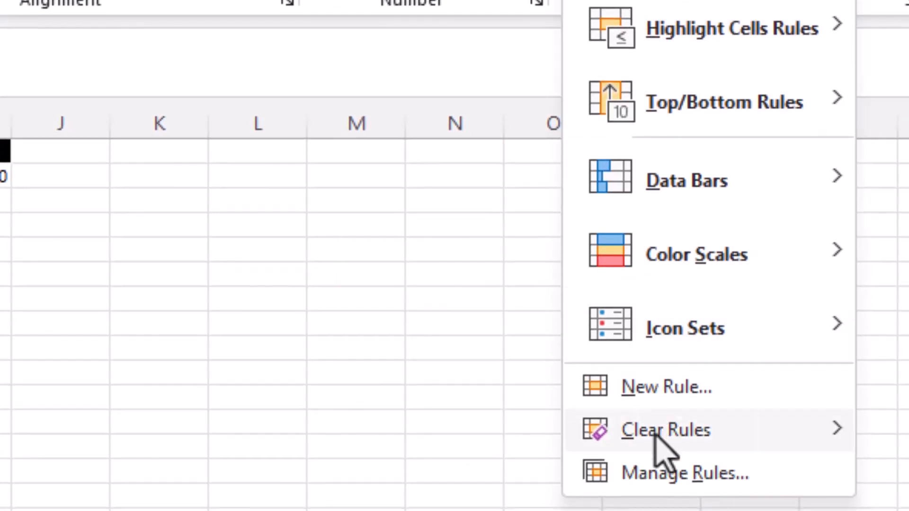
click(659, 506)
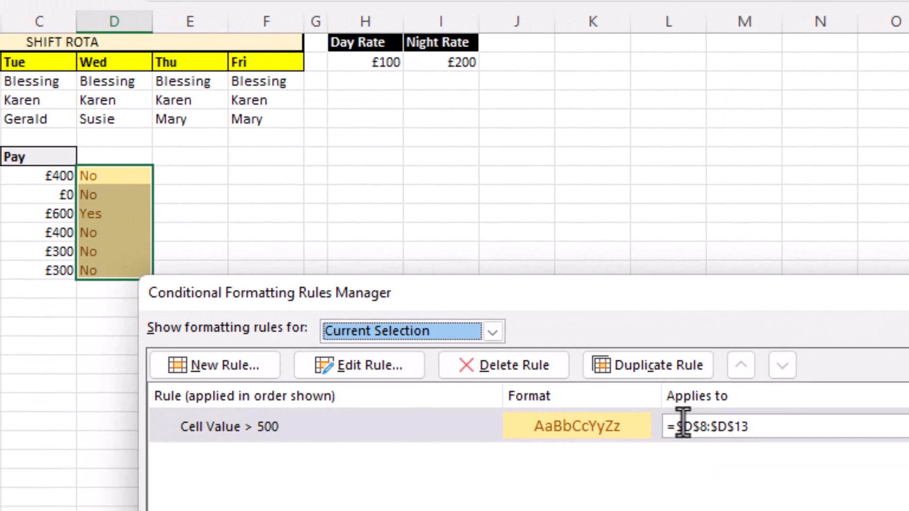
click(684, 423)
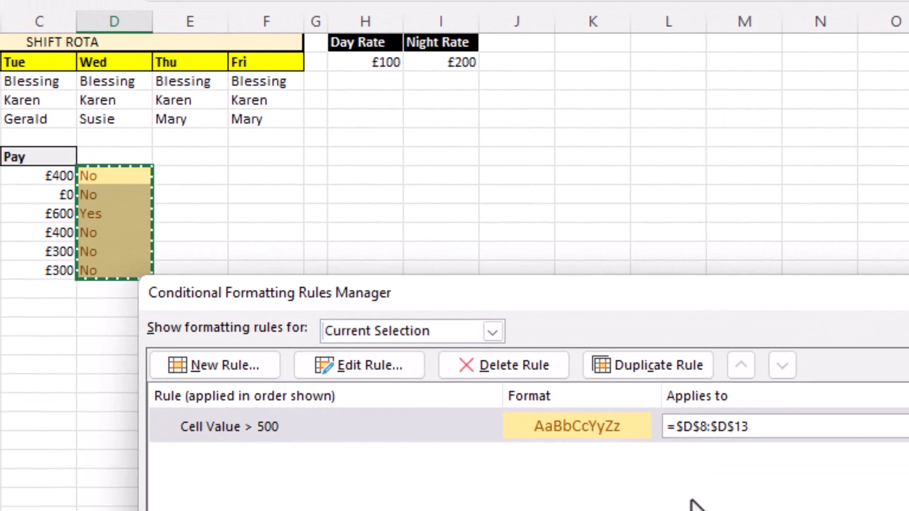
key(Delete)
text(c)
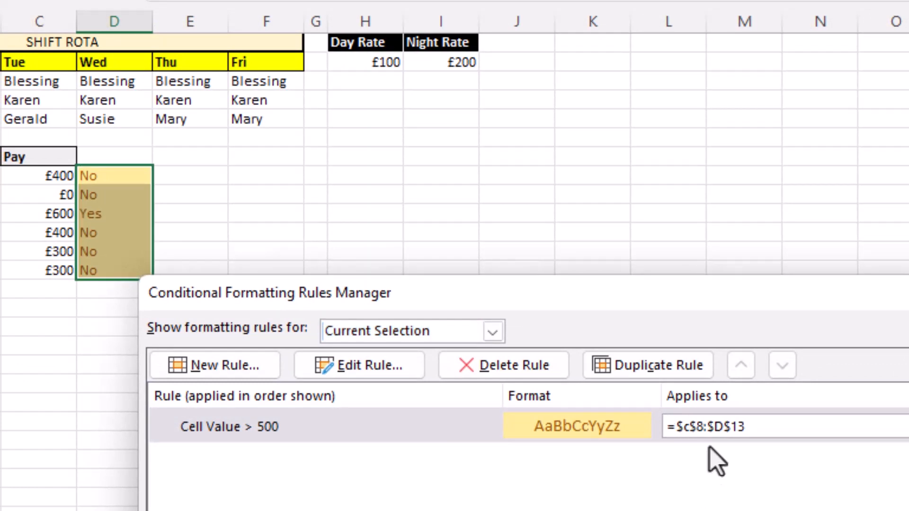
click(714, 427)
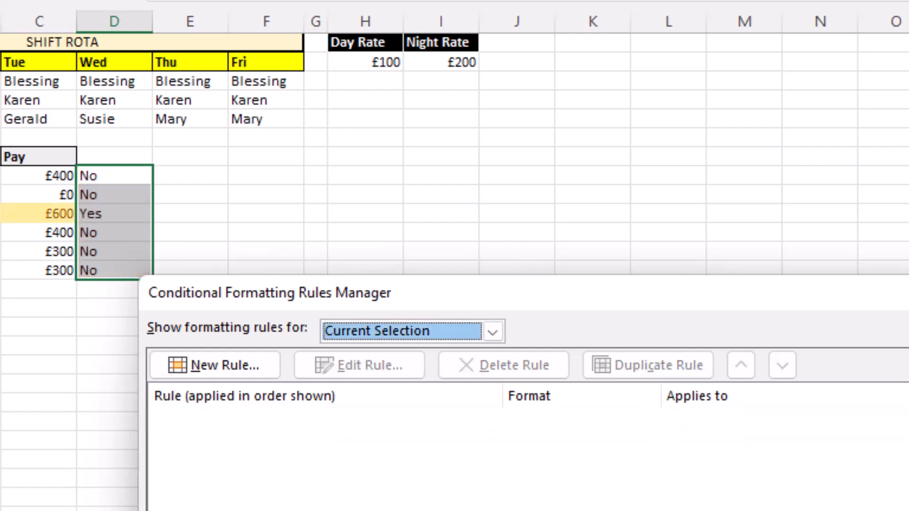
key(Return)
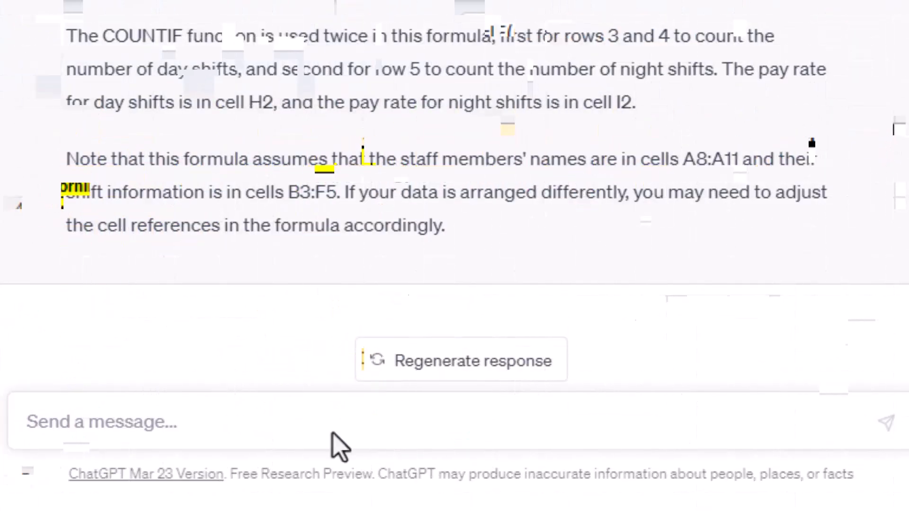
- Switch to ChatGPT, submit the copied question about highlighting staff who earned more than £500, and copy the conditional formatting formula from its answer
right_click(333, 432)
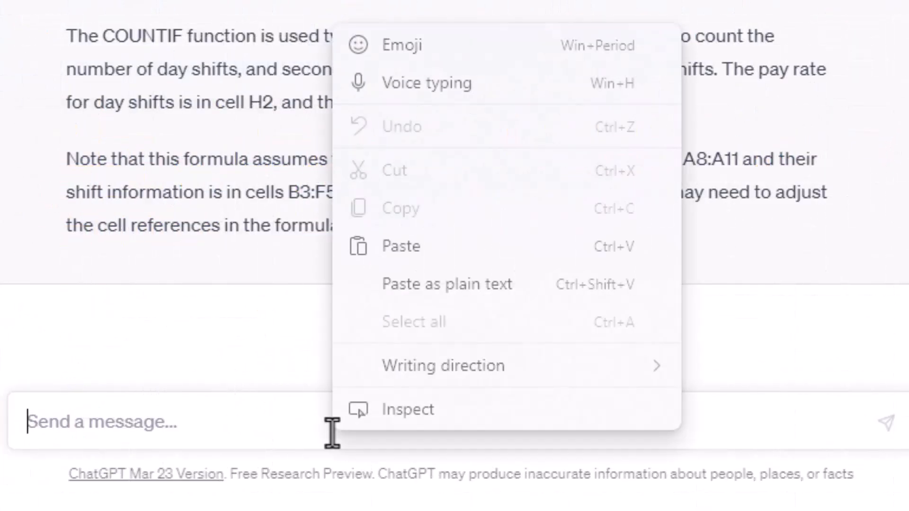
click(419, 248)
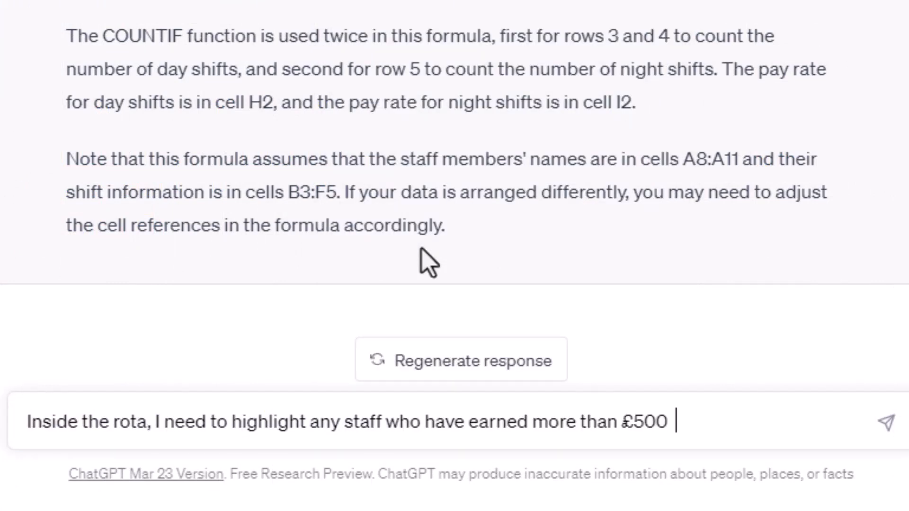
click(886, 423)
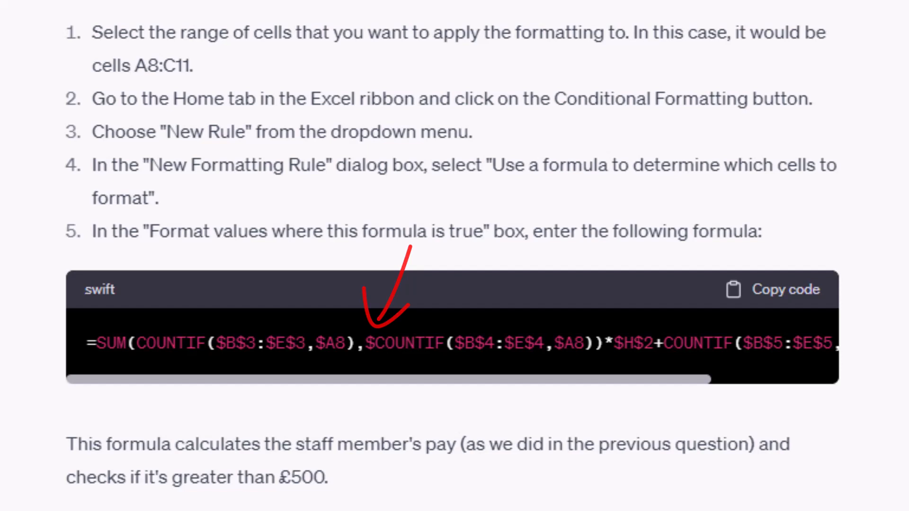
click(779, 294)
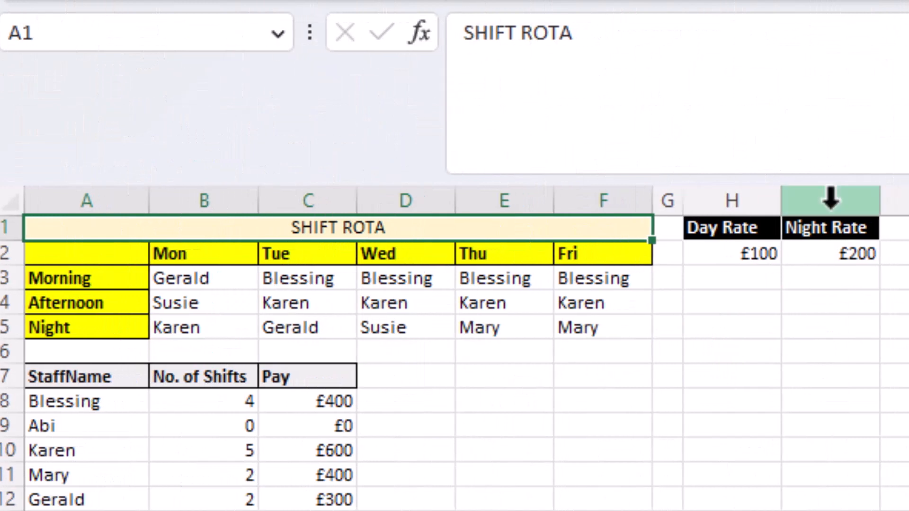
- Switch to Excel and enter the copied formula =SUM(COUNTIF($B$3:$E$3,$A8),$COUNTIF($B$4:$E$4,$A8))*$H$2+COUNTIF($B$5:$E$5,$A8)*$I$2>500 in K1 as text, with a leading apostrophe
click(908, 229)
click(637, 51)
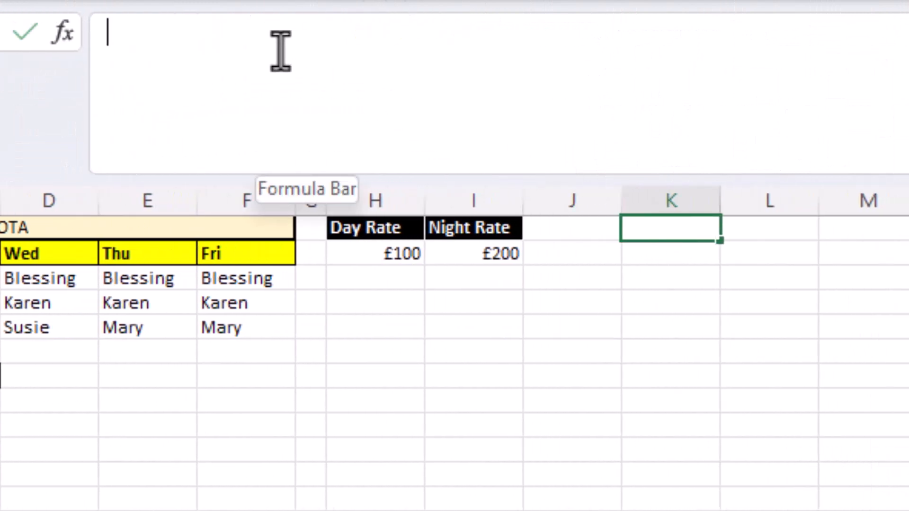
text(')
right_click(281, 51)
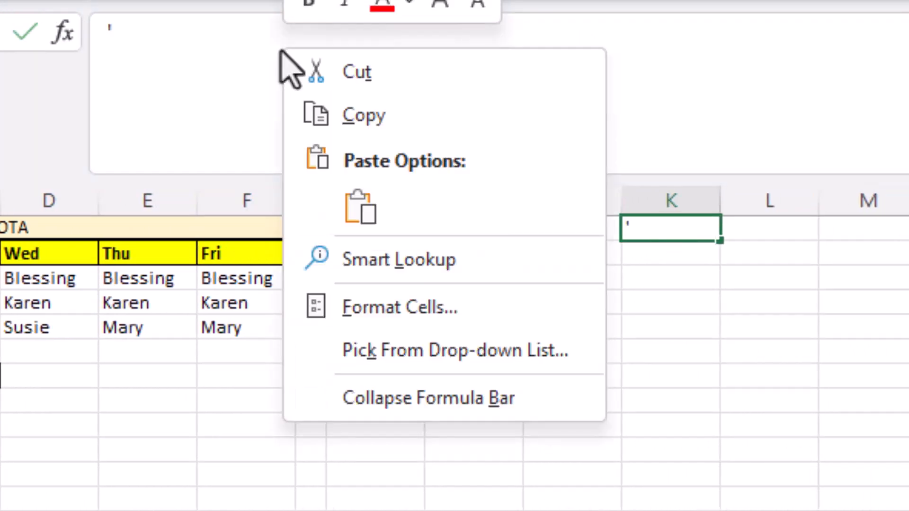
click(355, 206)
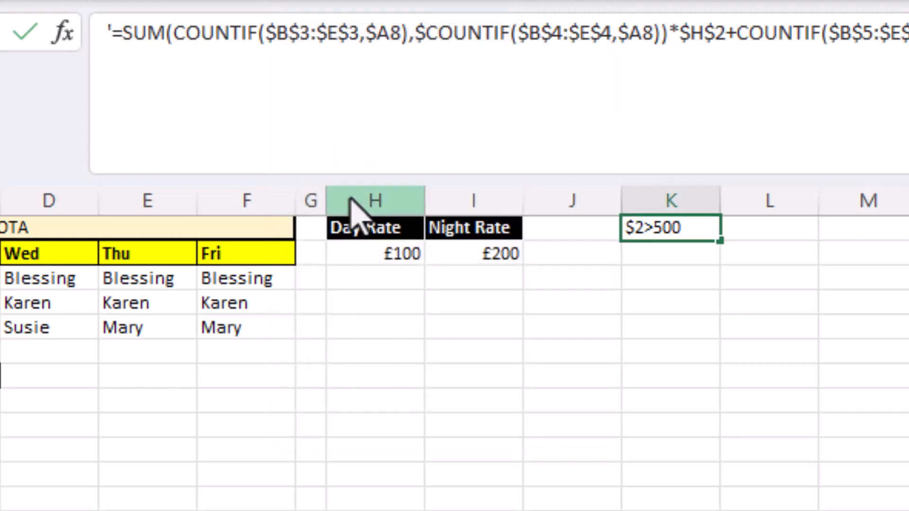
- Split the K1 formula text over four lines, breaking after SUM(, after $H$2+ and before >500
click(179, 30)
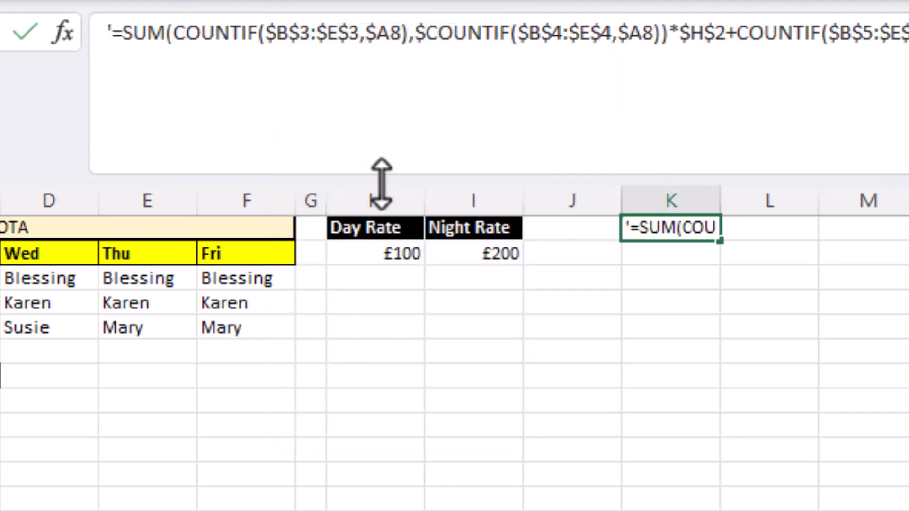
key(alt+Return)
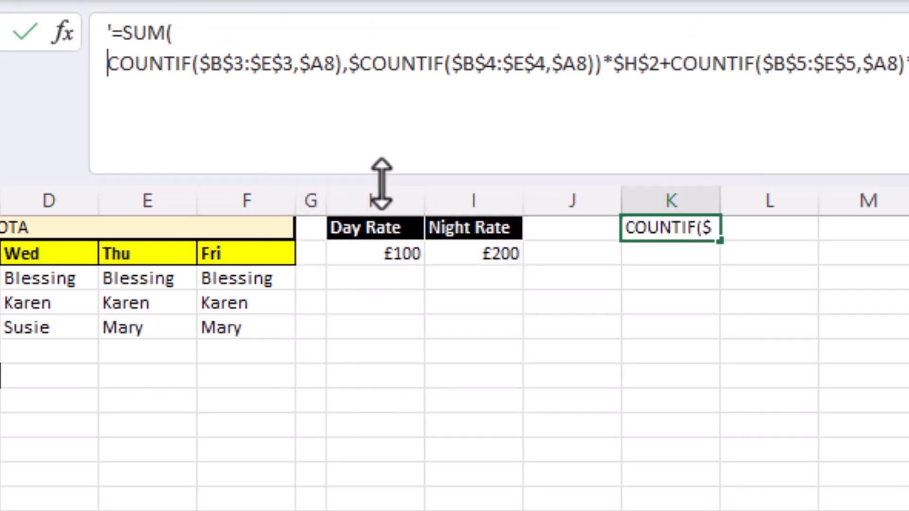
click(348, 62)
key(alt+Return)
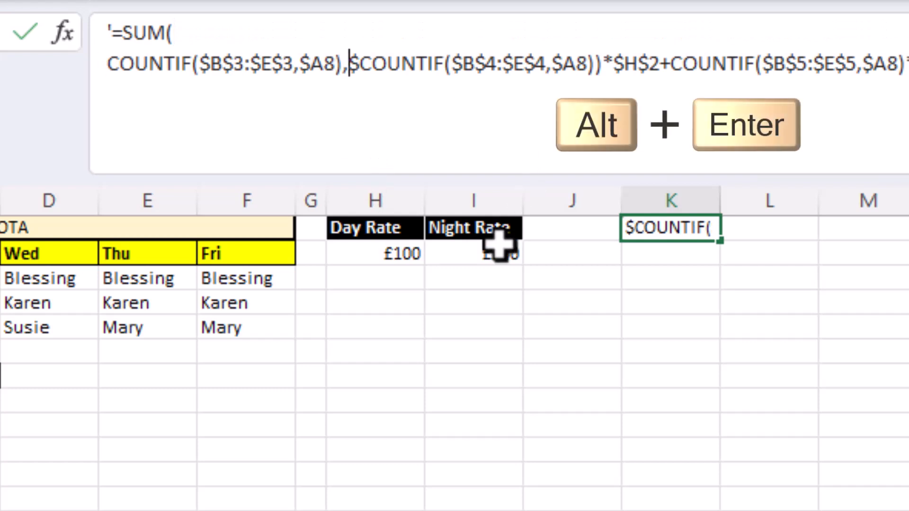
click(671, 63)
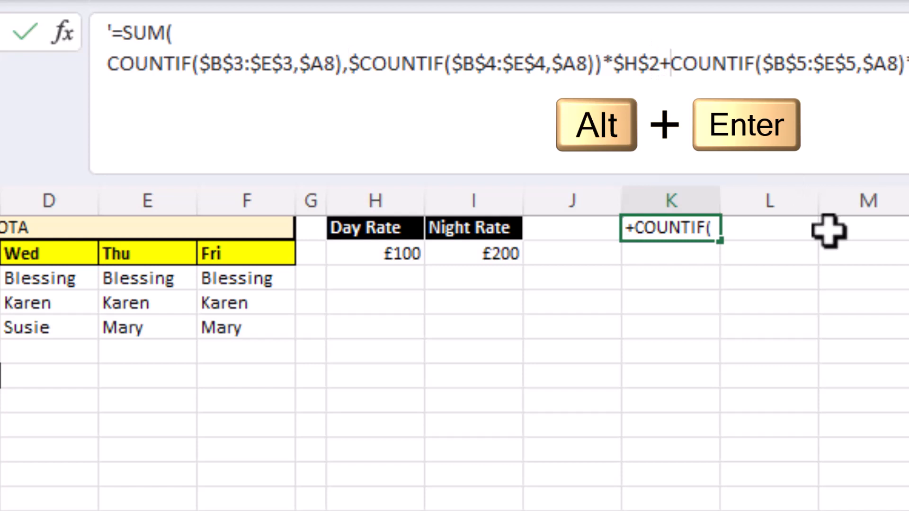
key(alt+Return)
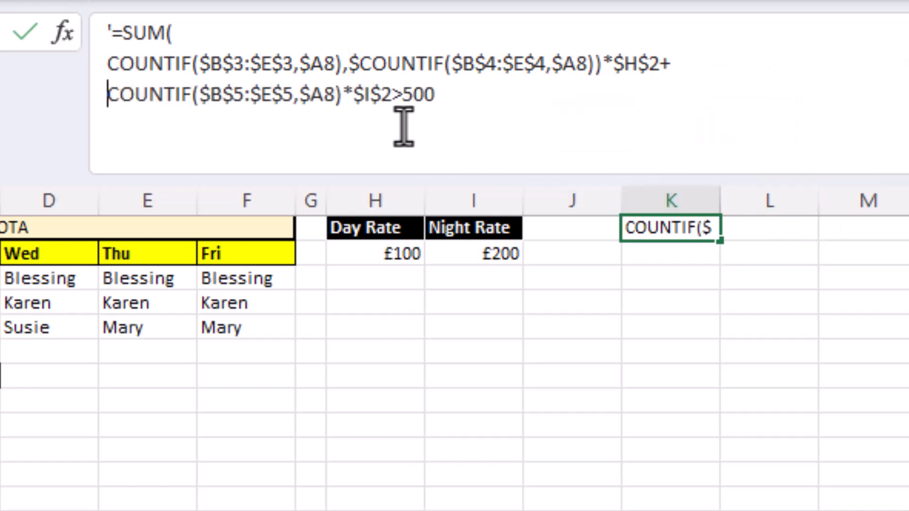
click(387, 97)
key(alt+Return)
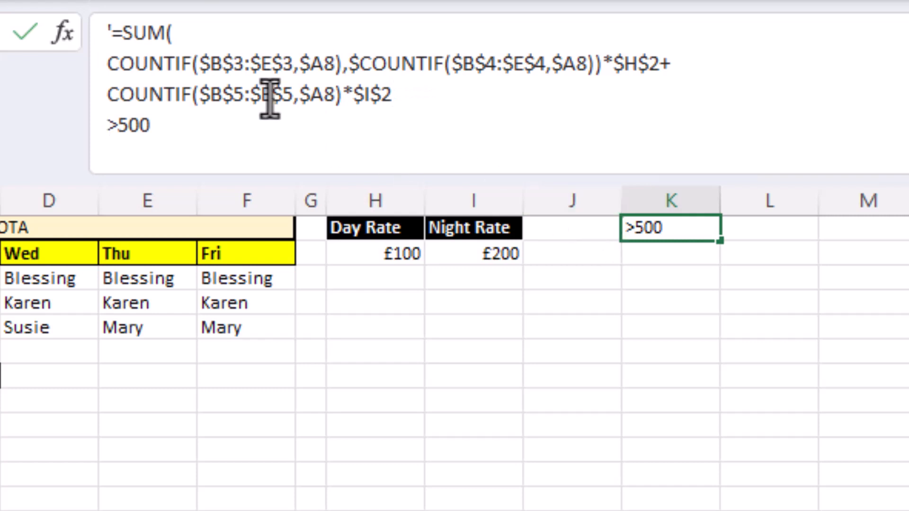
- Extend the three COUNTIF ranges in the K1 formula to column F: $B$3:$F$3, $B$4:$F$4 and $B$5:$F$5
click(273, 63)
key(BackSpace)
text(F)
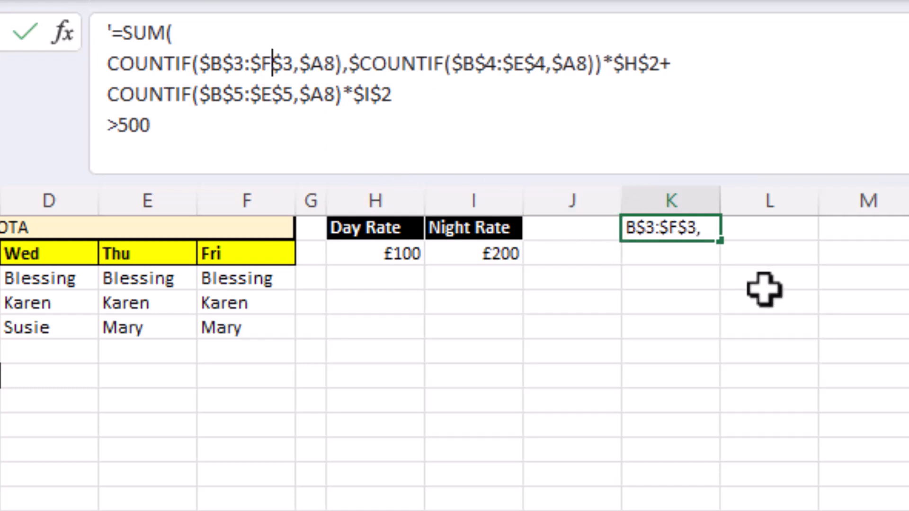
click(524, 64)
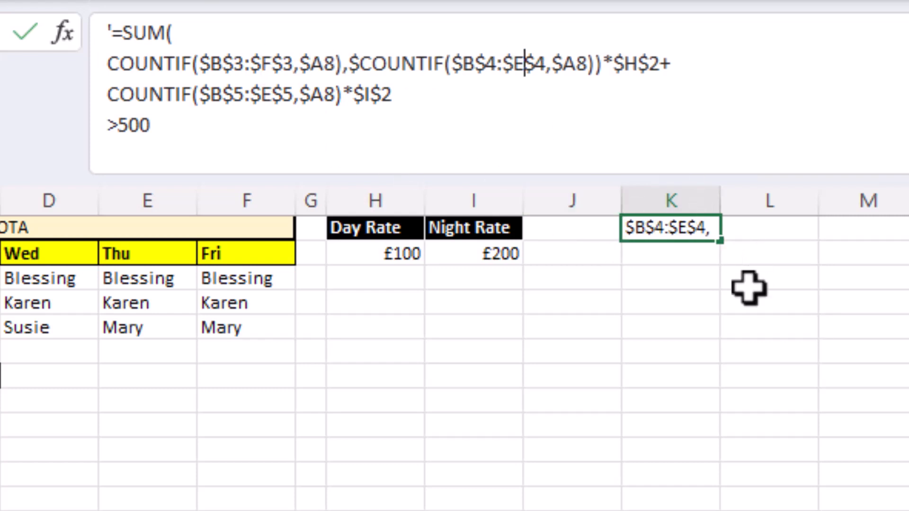
key(BackSpace)
text(F)
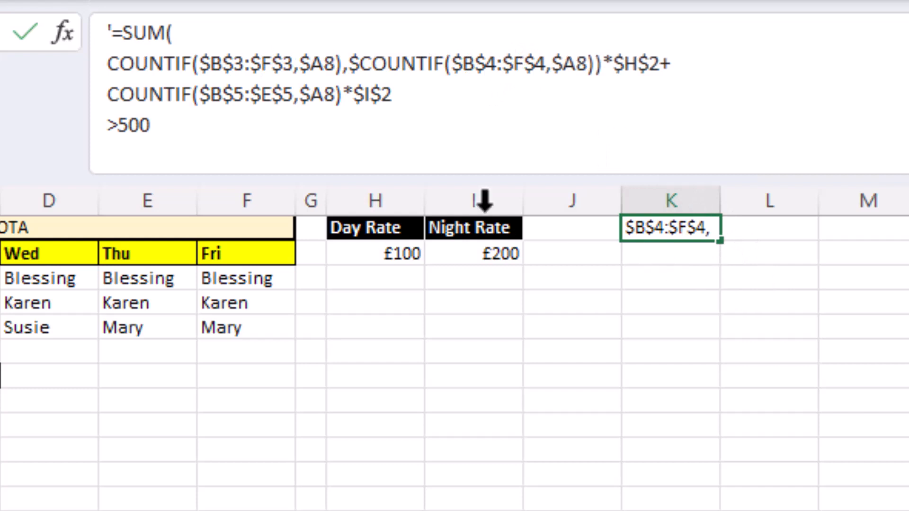
click(271, 95)
key(BackSpace)
text(F)
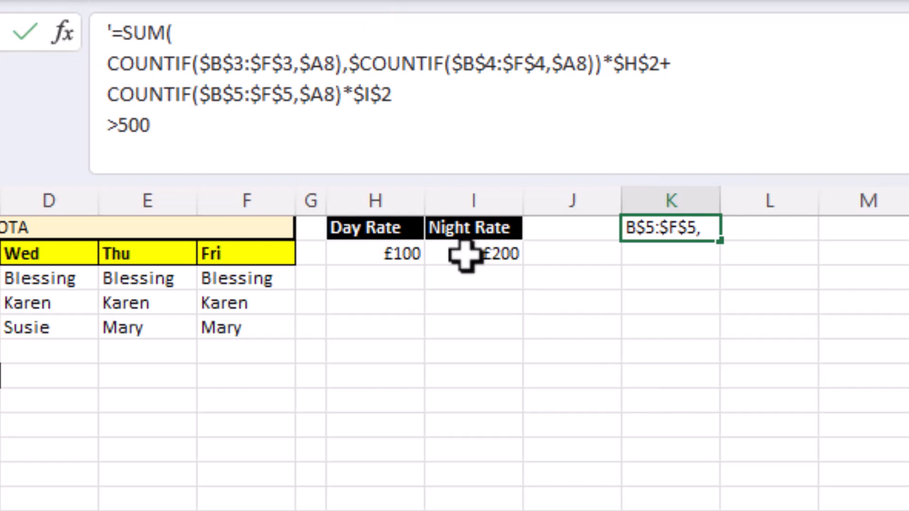
- Remove the stray $ before the second COUNTIF in the K1 formula text and commit the cell
click(360, 63)
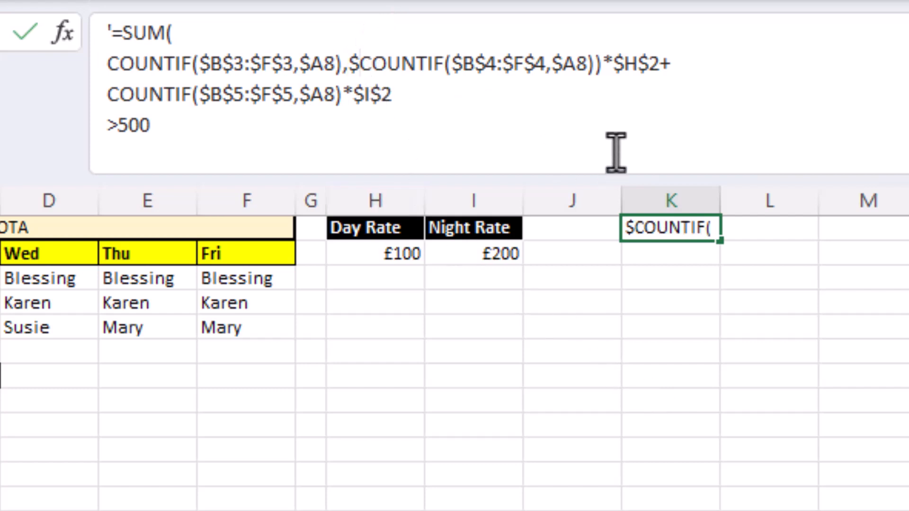
key(BackSpace)
key(Return)
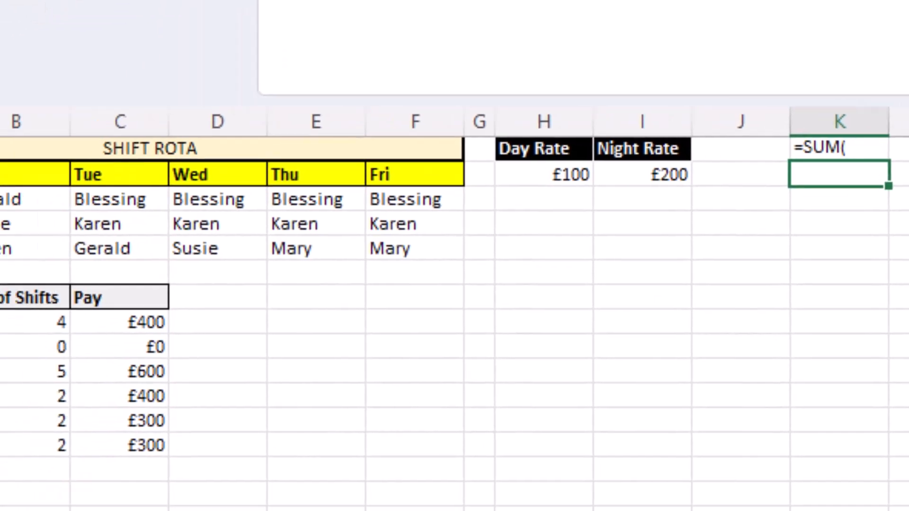
- Create a formula-based conditional formatting rule for A8:C13 using the corrected pay formula from K1 that tests for pay >500
drag(81, 240, 311, 346)
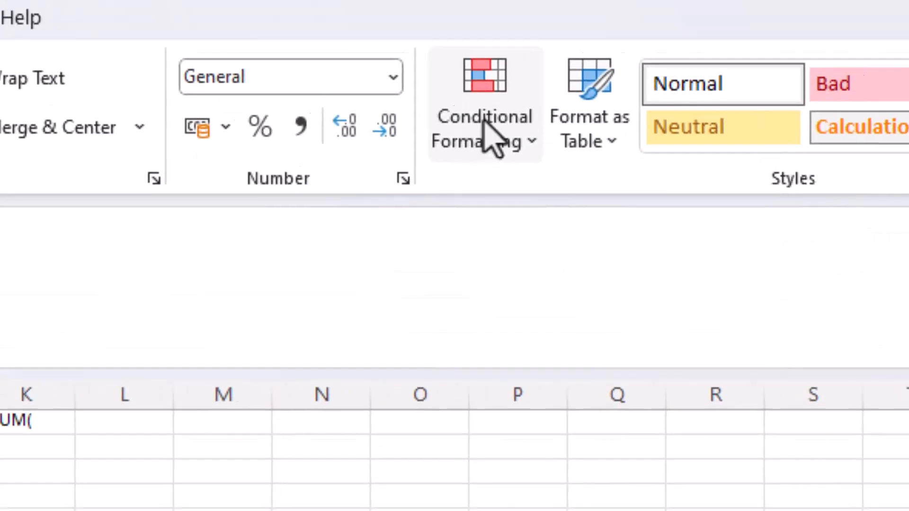
click(487, 125)
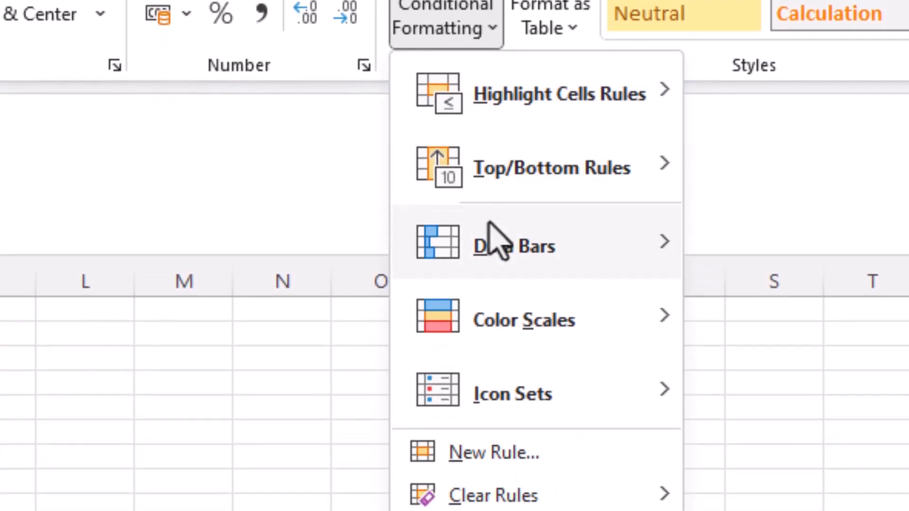
click(430, 448)
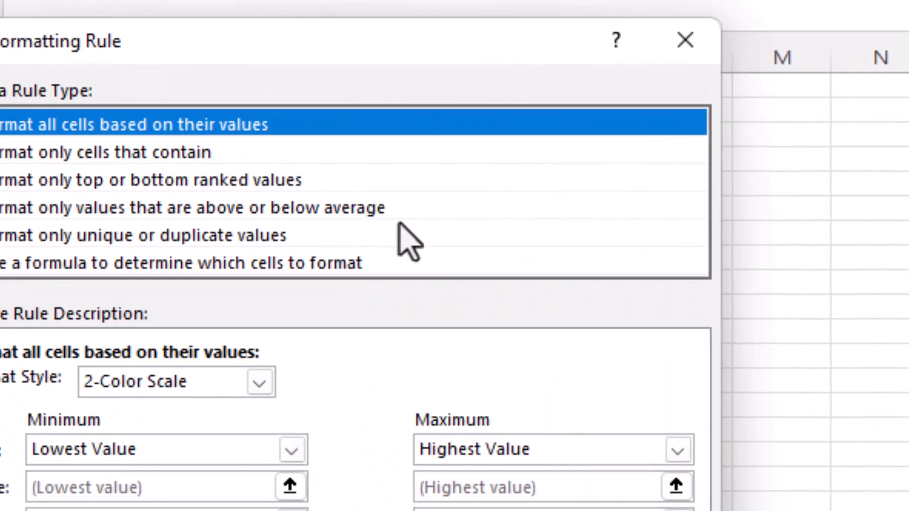
click(302, 266)
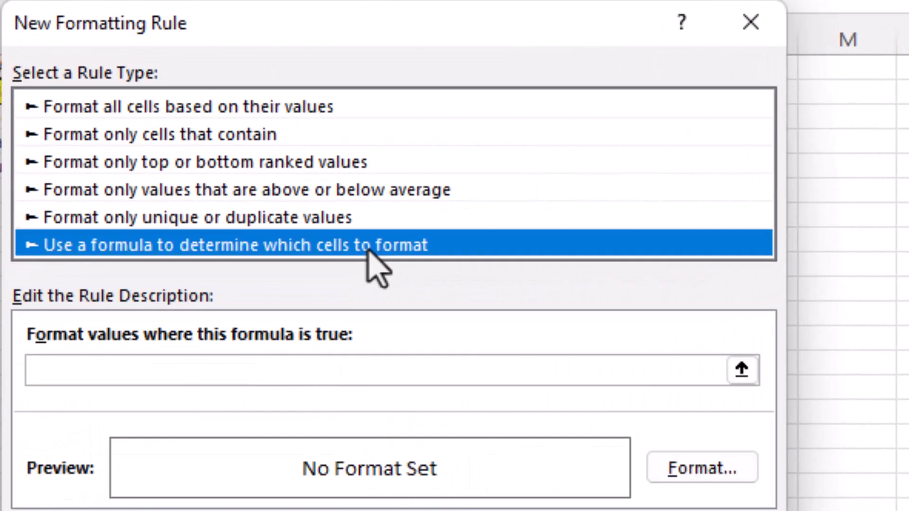
click(367, 369)
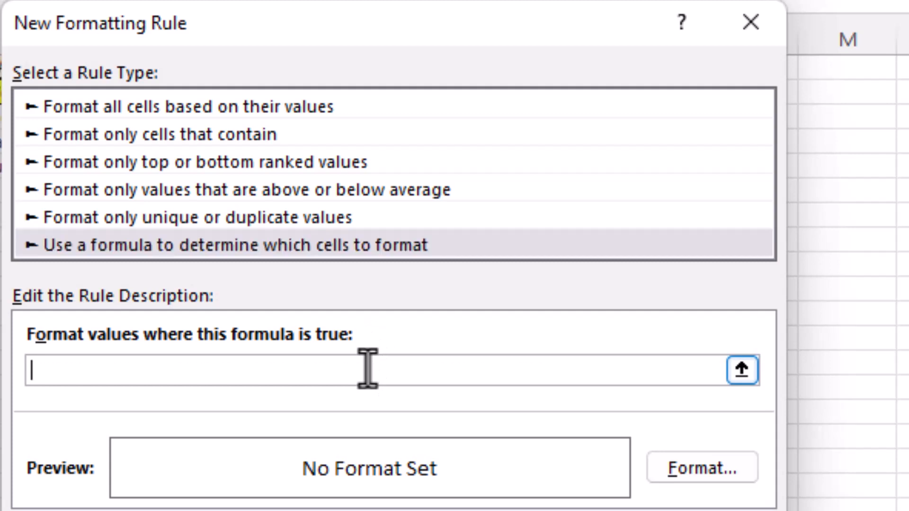
text(=COUNTIF($B$4:$F$4,$A8)*$H$2+ COUNTIF($B$5:$F$5,$A8)*$I$2 >500)
- Give the new formula rule a light gold fill, apply it to the staff table, and deselect the range
click(693, 468)
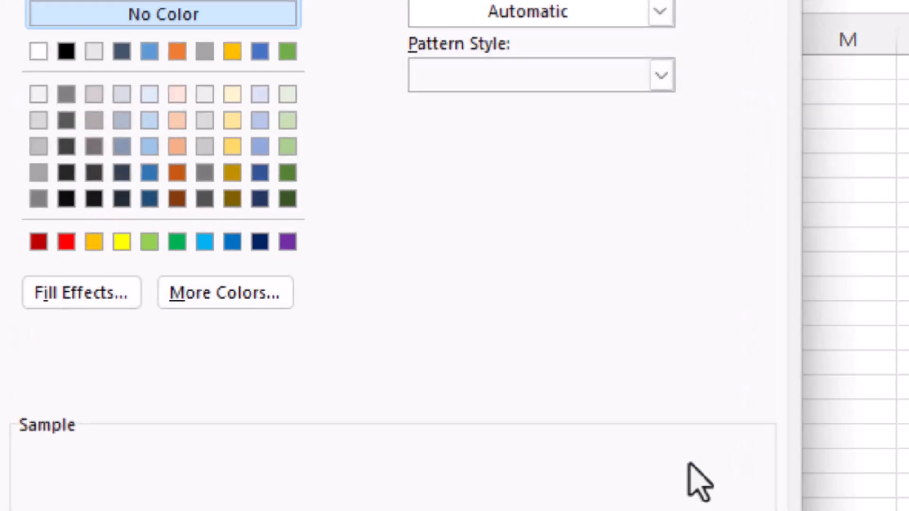
click(232, 95)
key(Return)
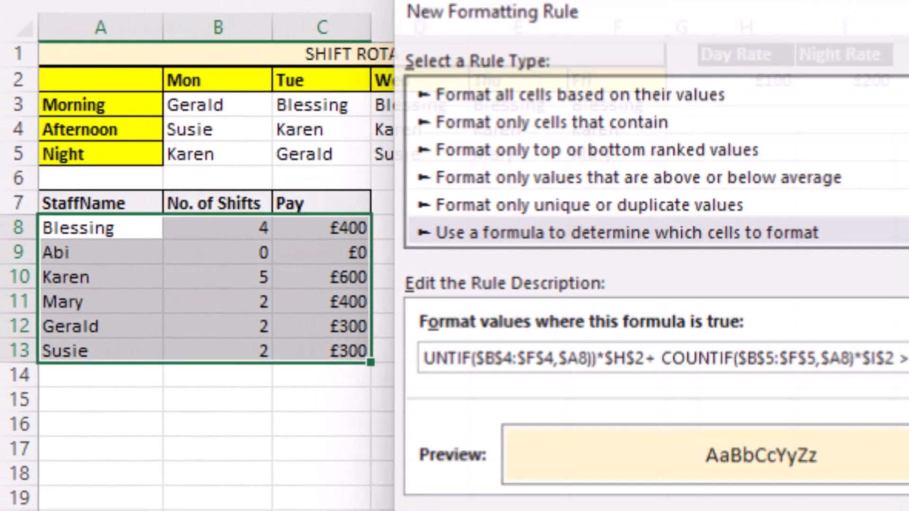
key(Return)
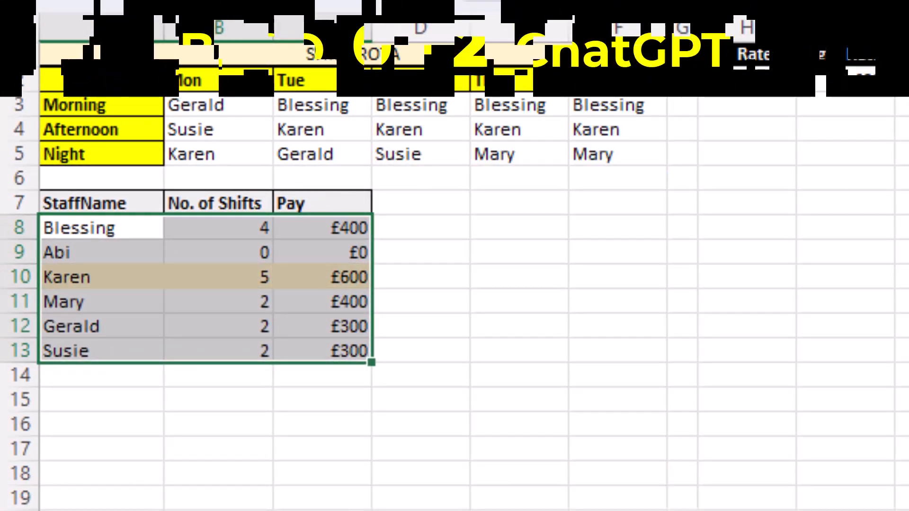
click(420, 203)
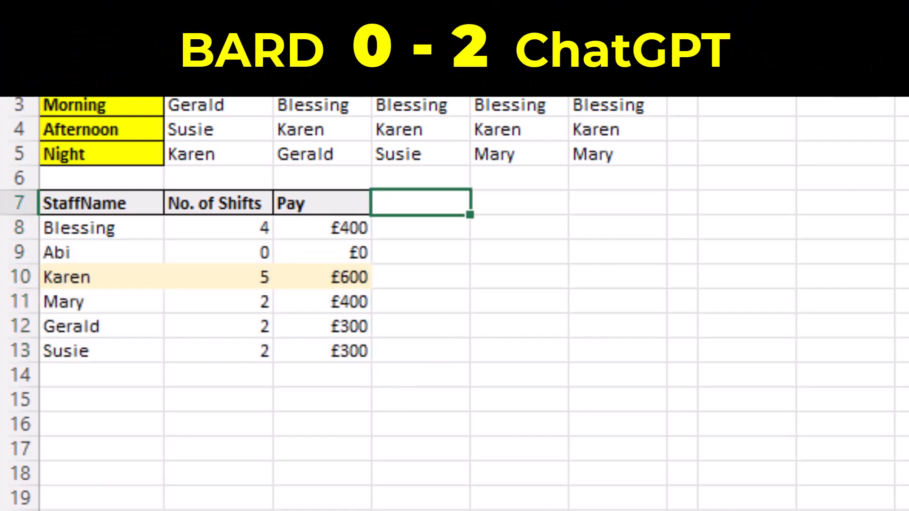